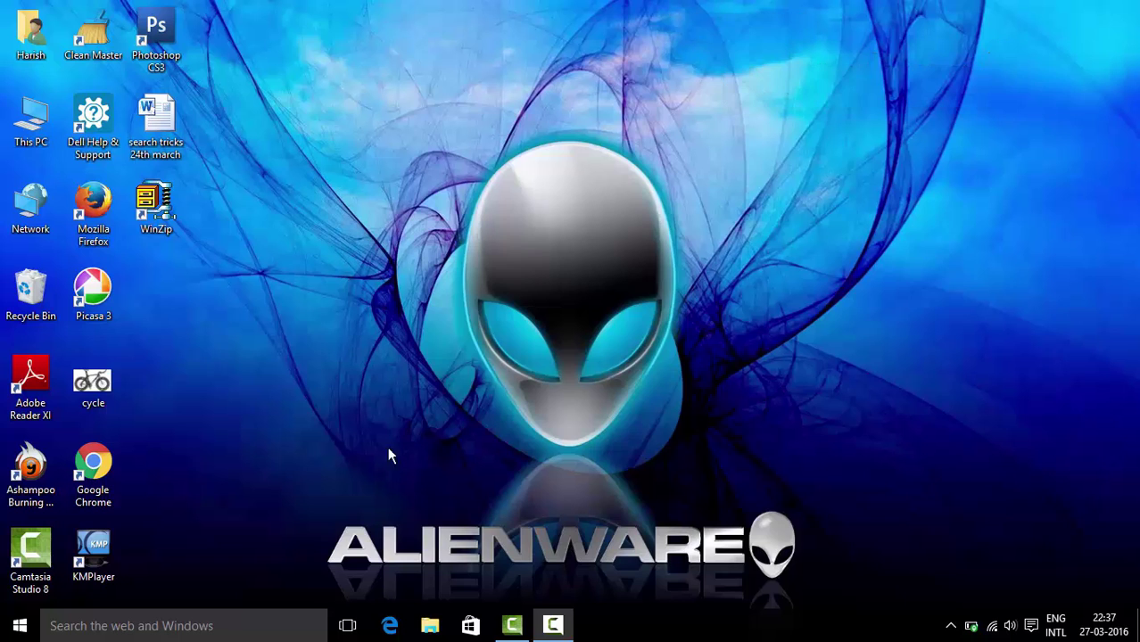
Open Windows Settings from the Start menu and go to Accounts
click(22, 626)
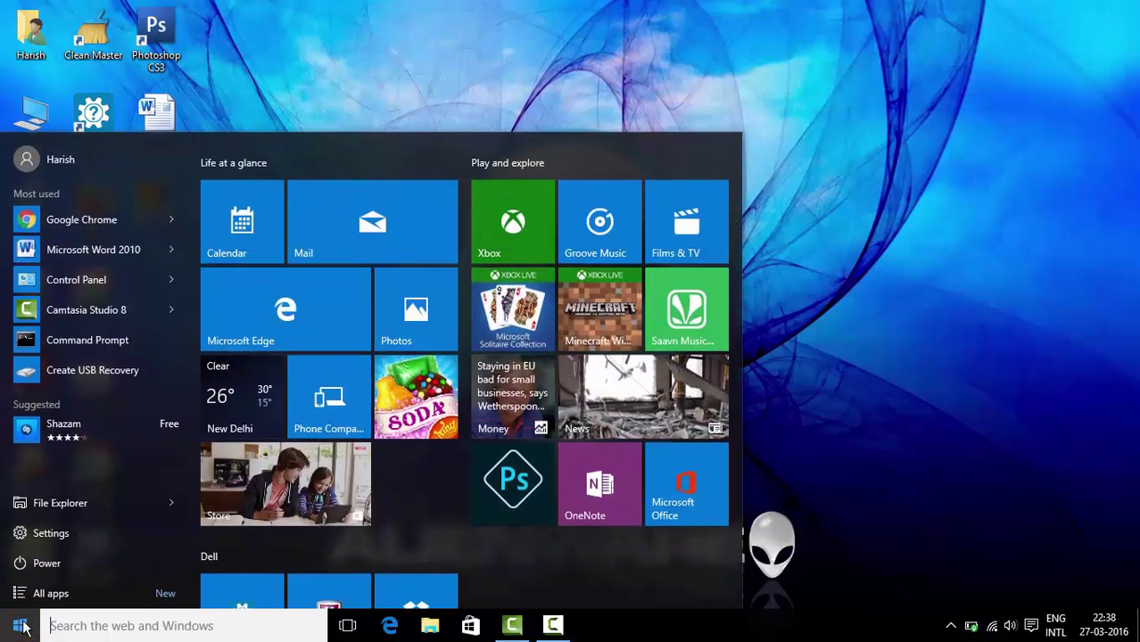
click(46, 533)
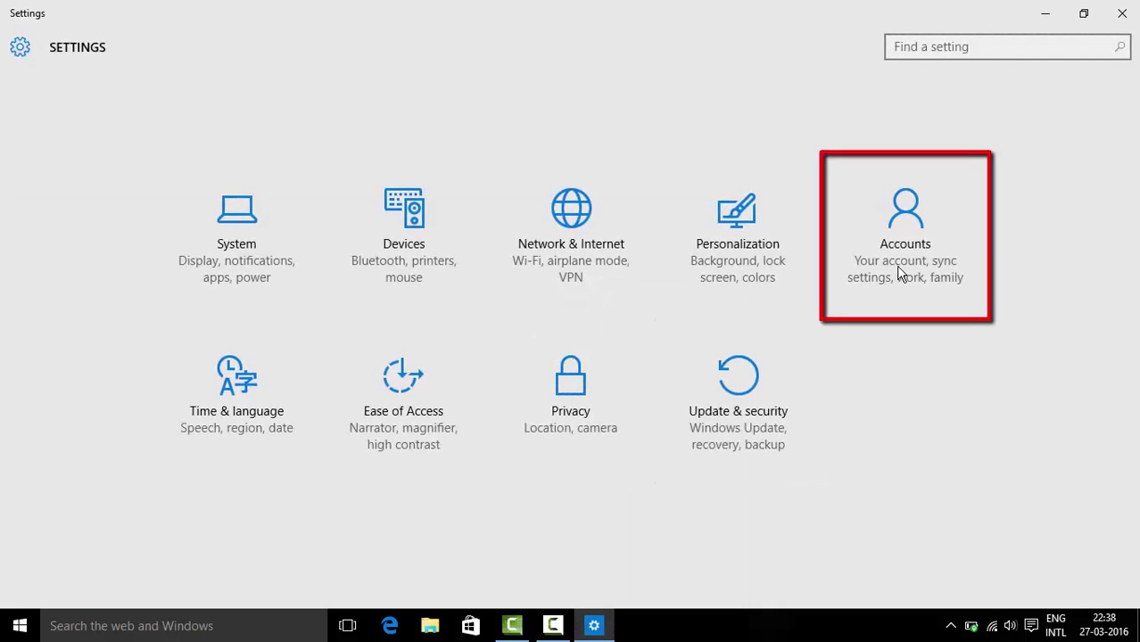
click(901, 267)
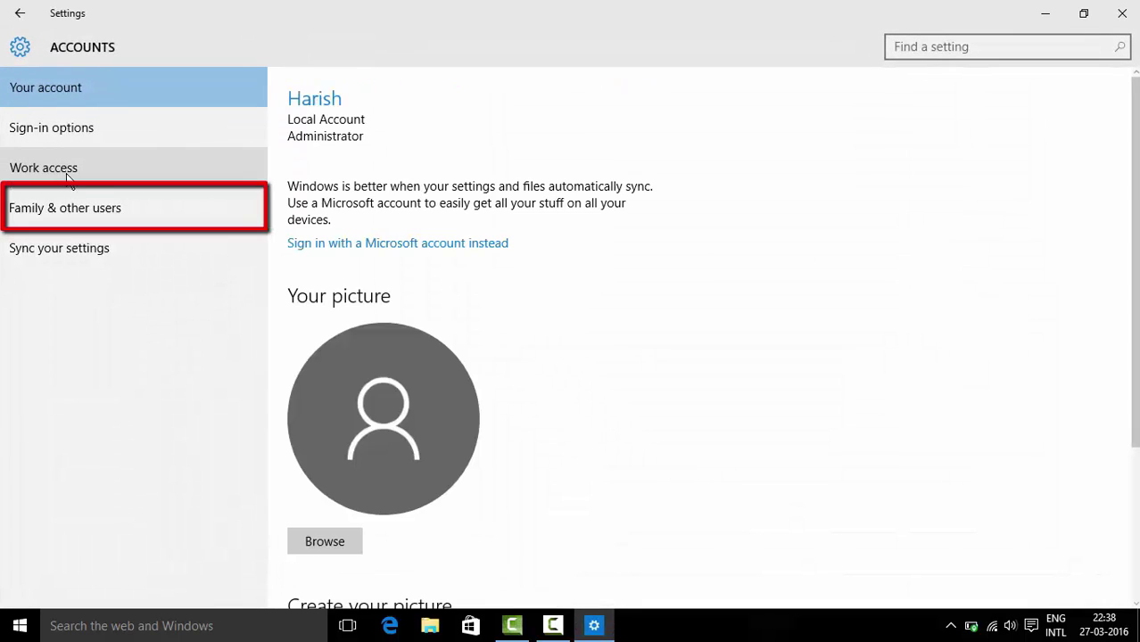
Select 'Family & other users' in the Accounts navigation pane
click(140, 214)
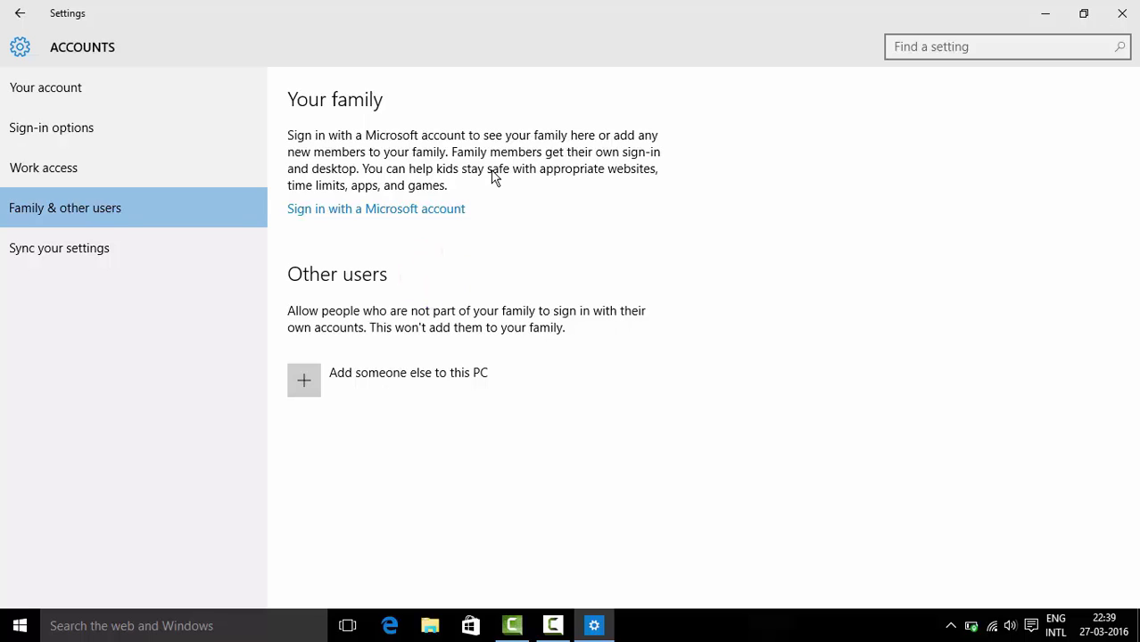
Sign in with a Microsoft account by entering its e-mail and password, skipping the old Windows password
click(432, 216)
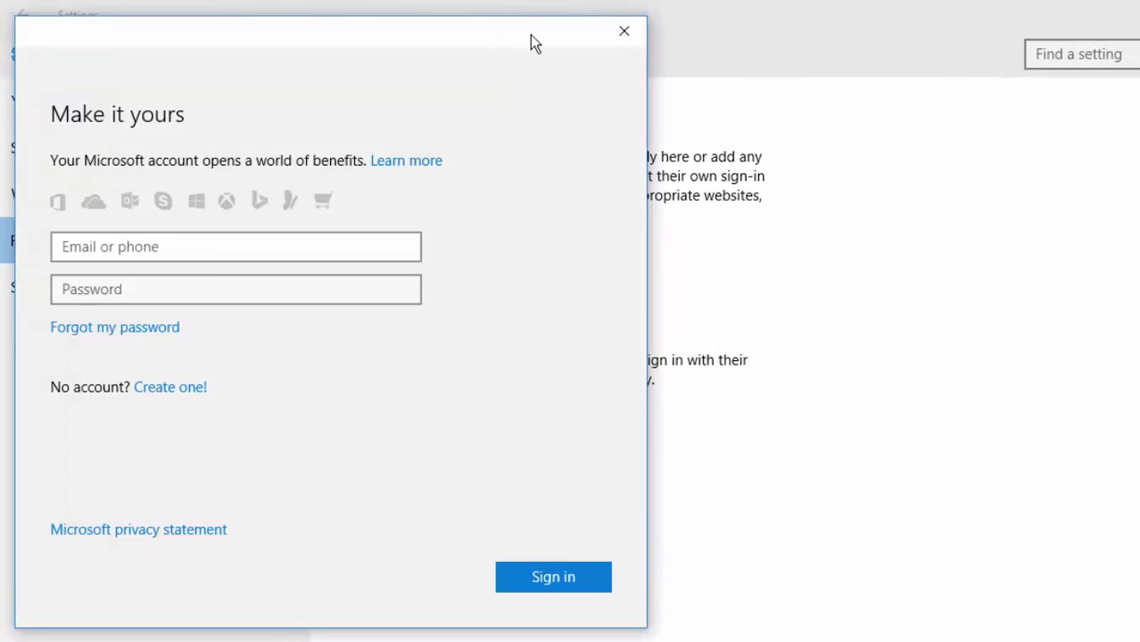
drag(529, 35, 911, 19)
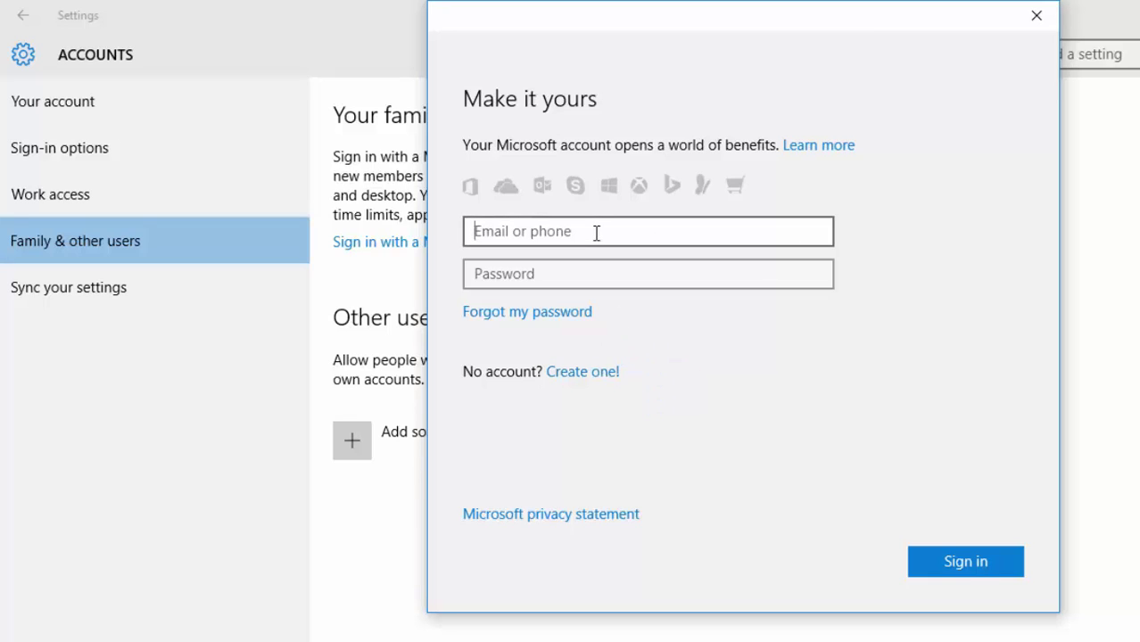
text(@hotmail)
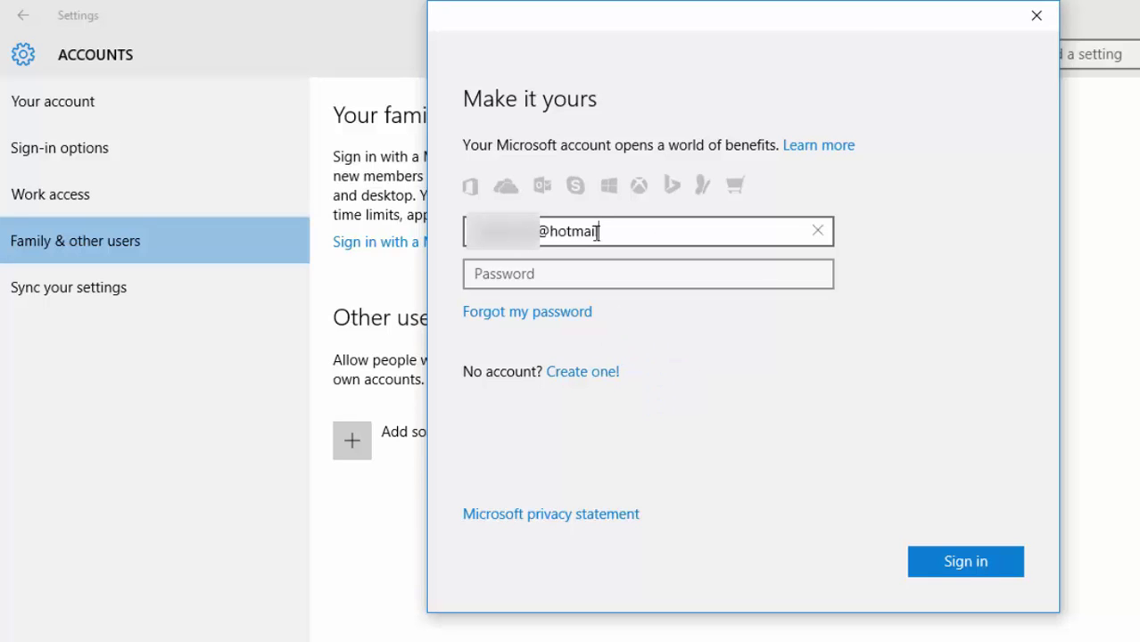
text(.com)
key(Tab)
text(•••••)
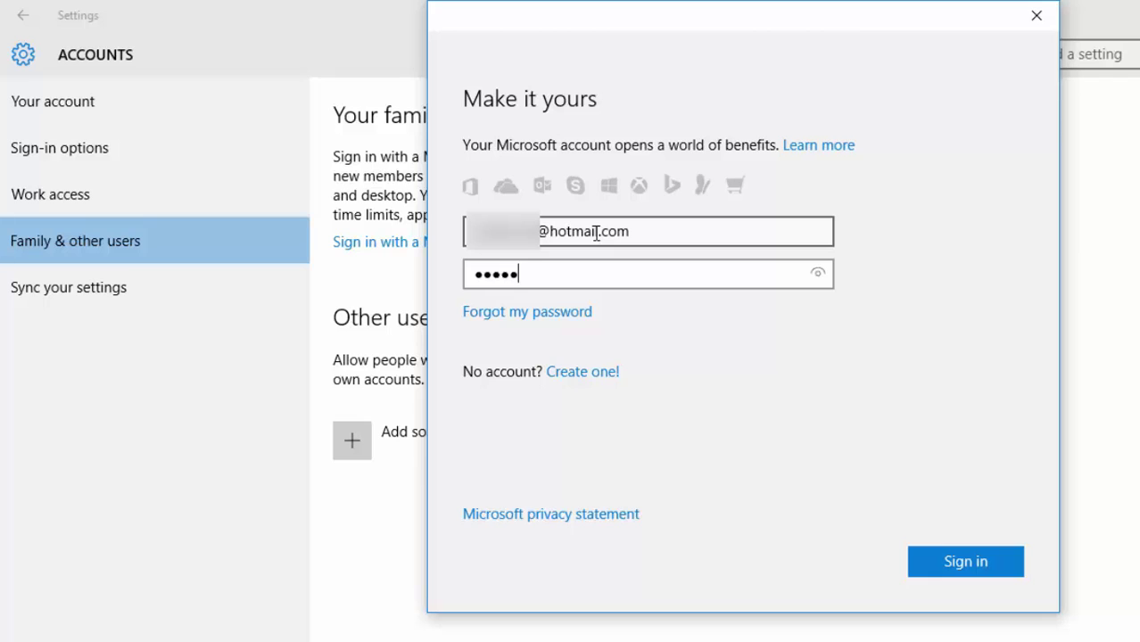
text(••••••)
click(981, 571)
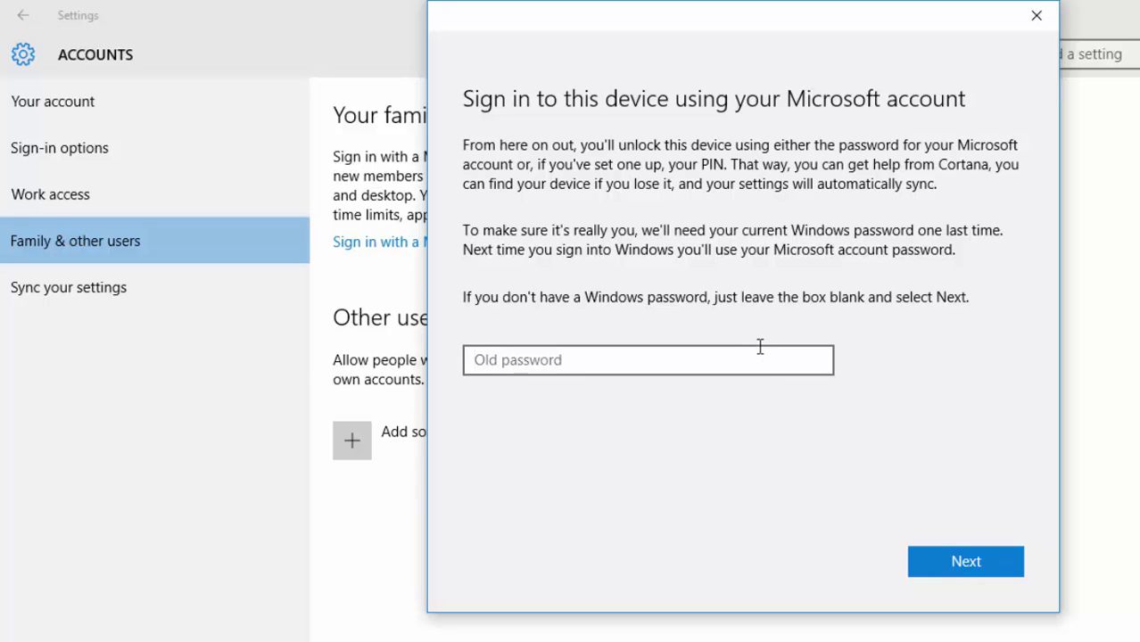
click(939, 553)
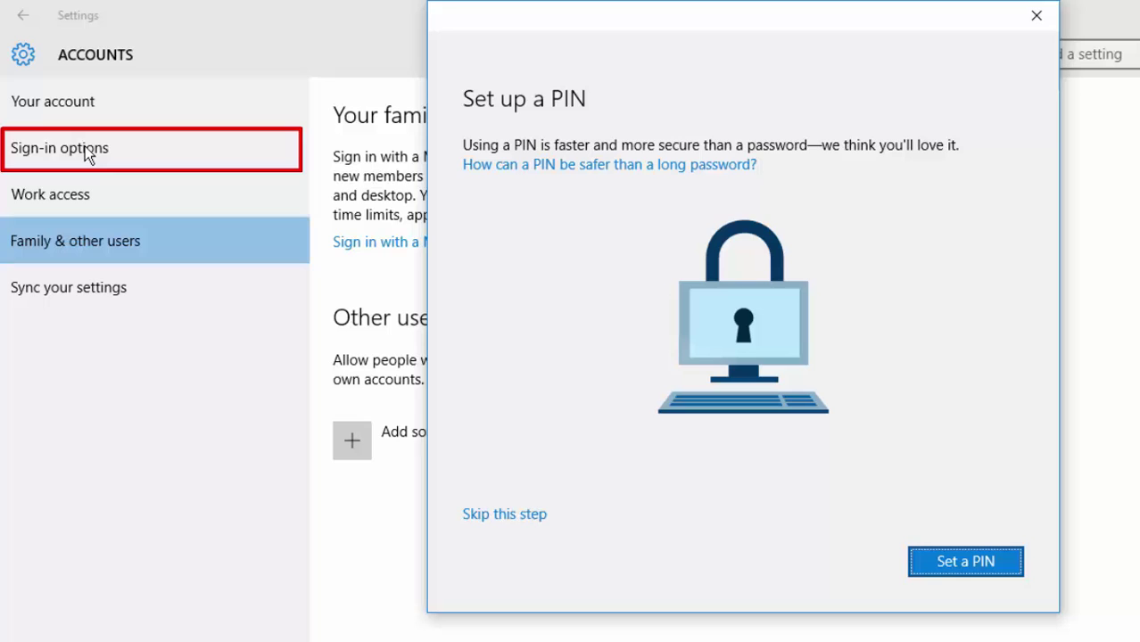
Create and confirm a new sign-in PIN for the account
click(1008, 561)
text(12345)
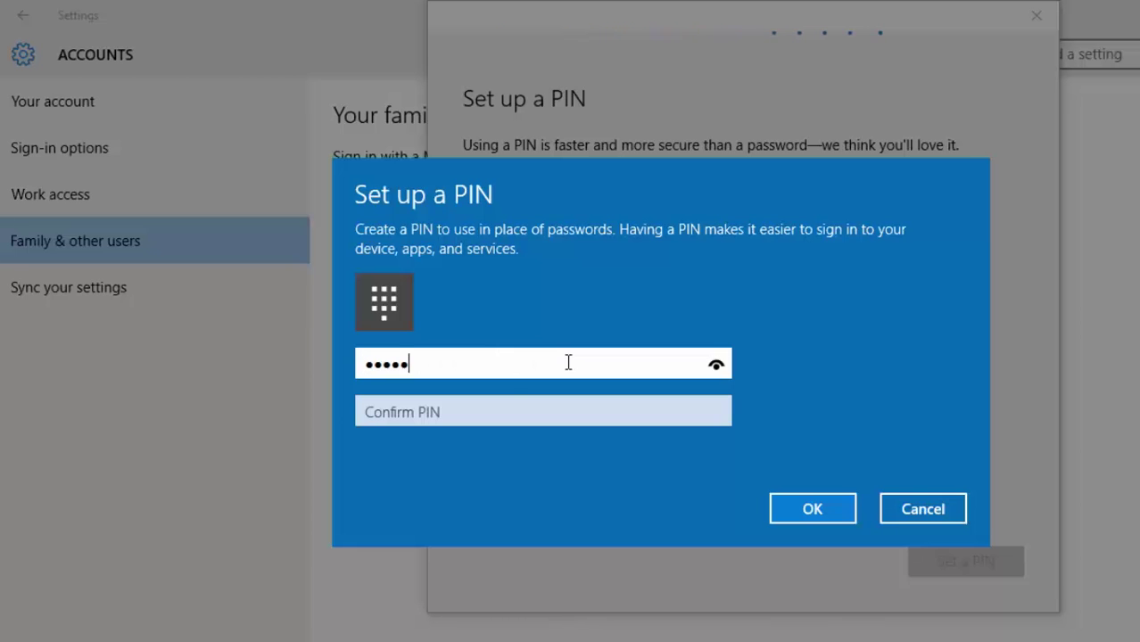
click(504, 408)
text(12345)
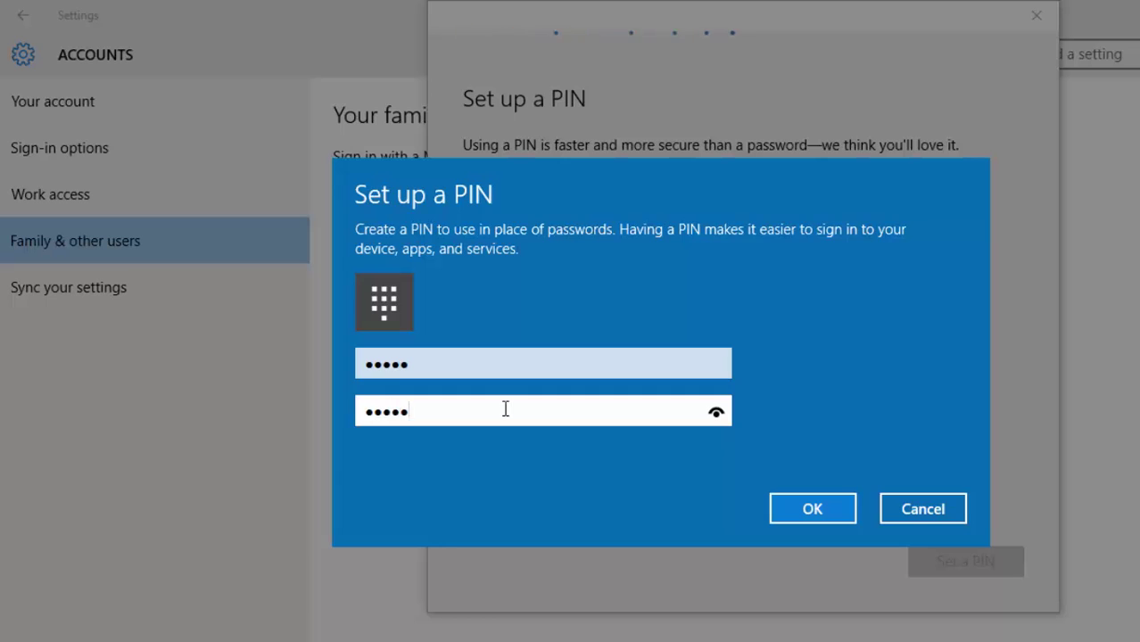
click(810, 509)
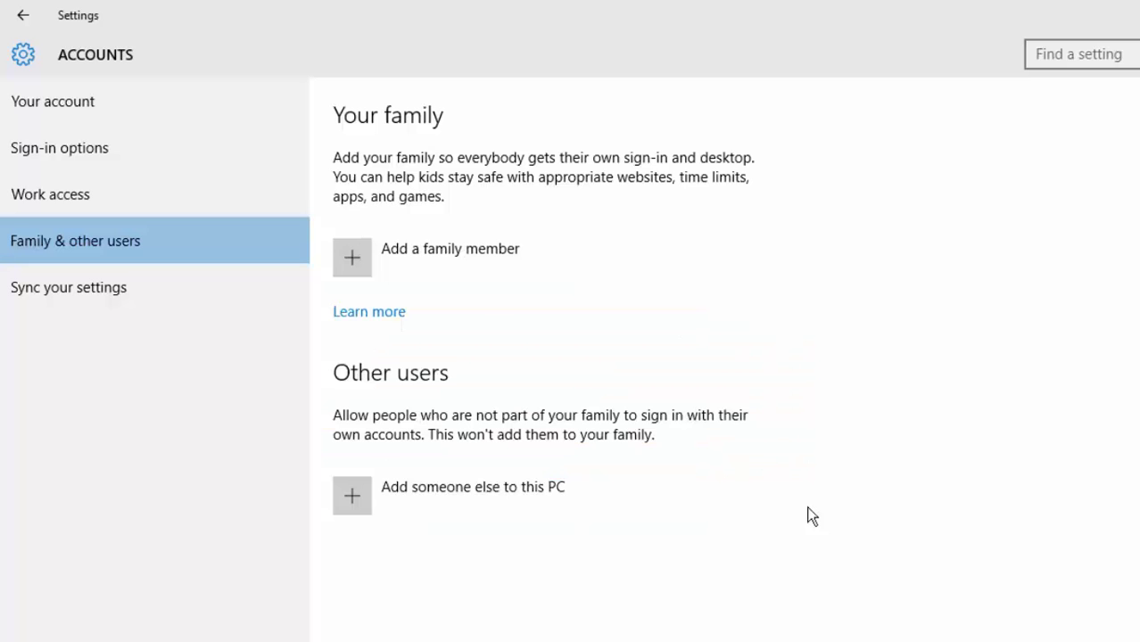
Add a child family member by entering the child's Outlook e-mail and confirming the invitation
click(349, 265)
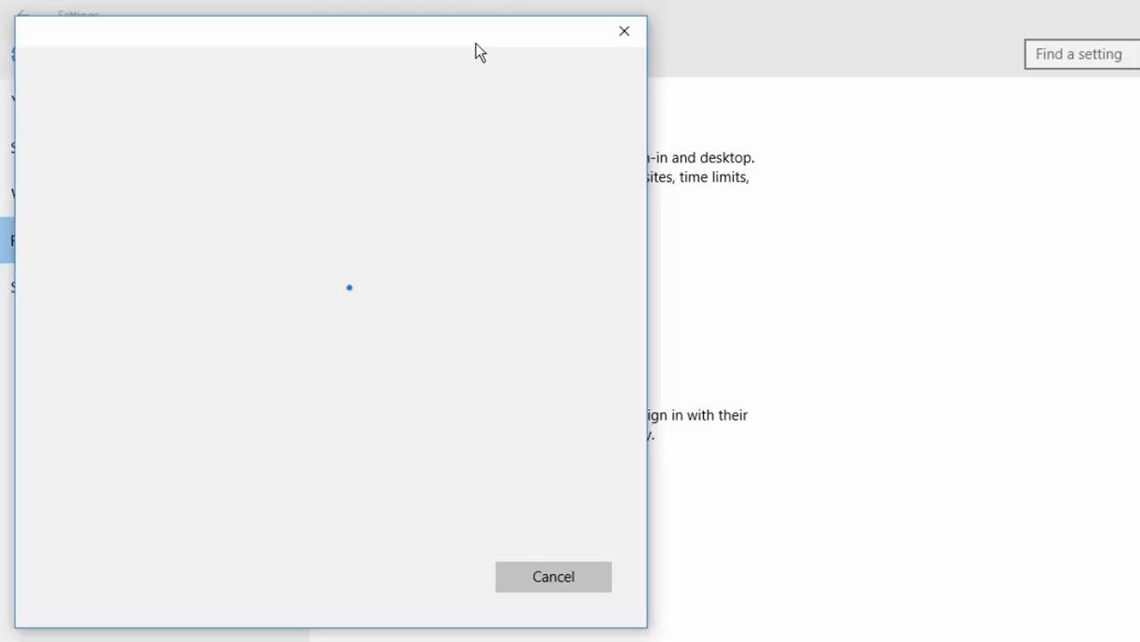
drag(475, 43, 830, 48)
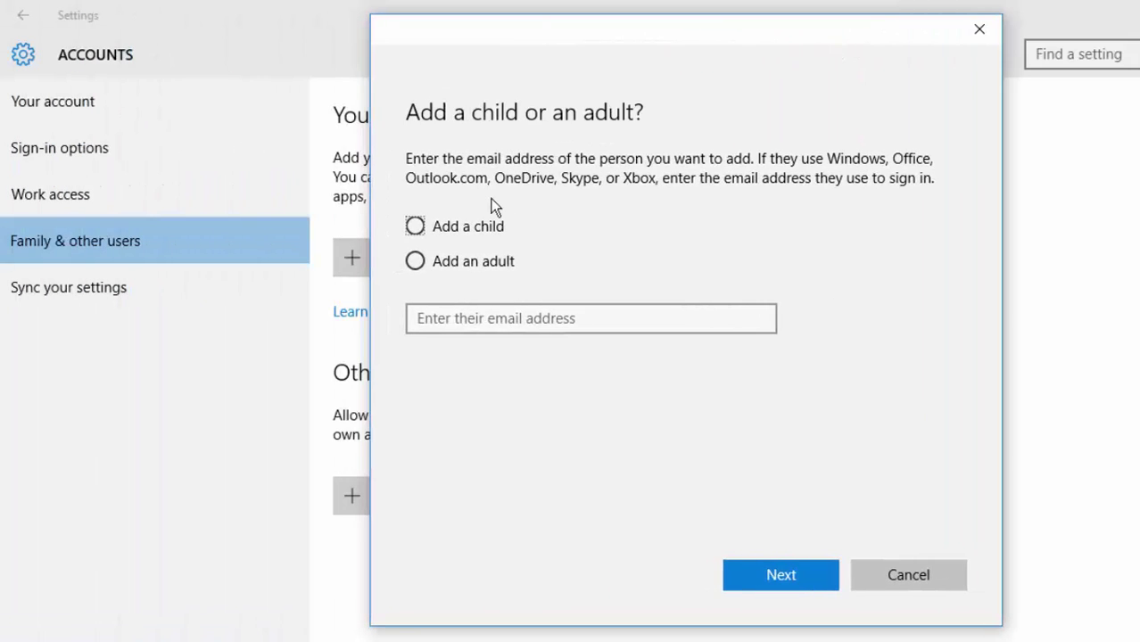
click(416, 227)
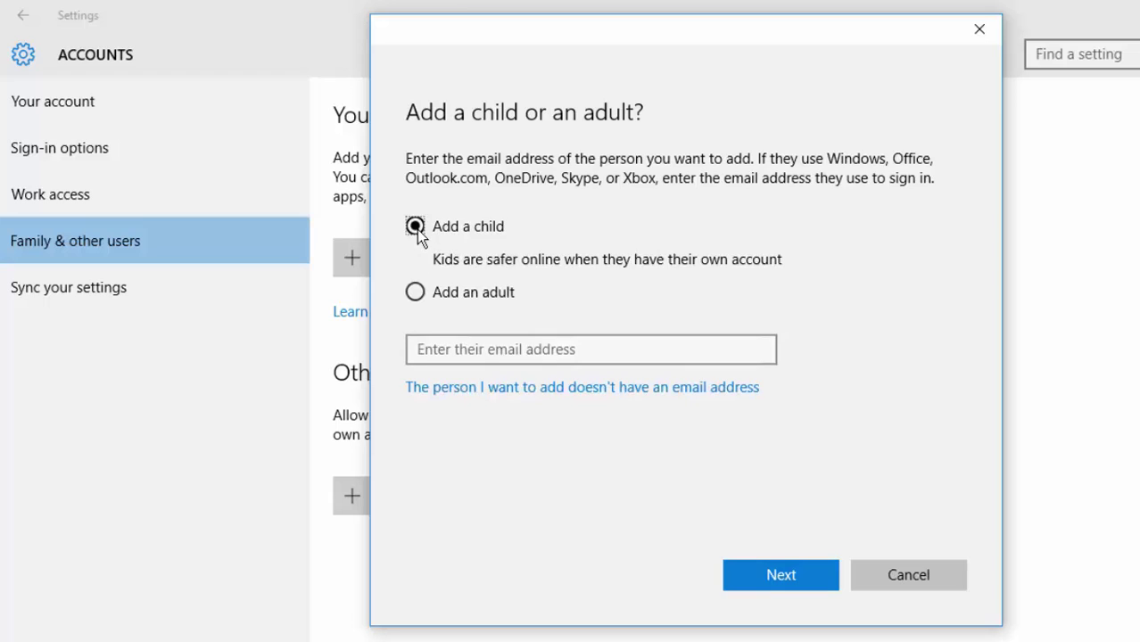
click(485, 347)
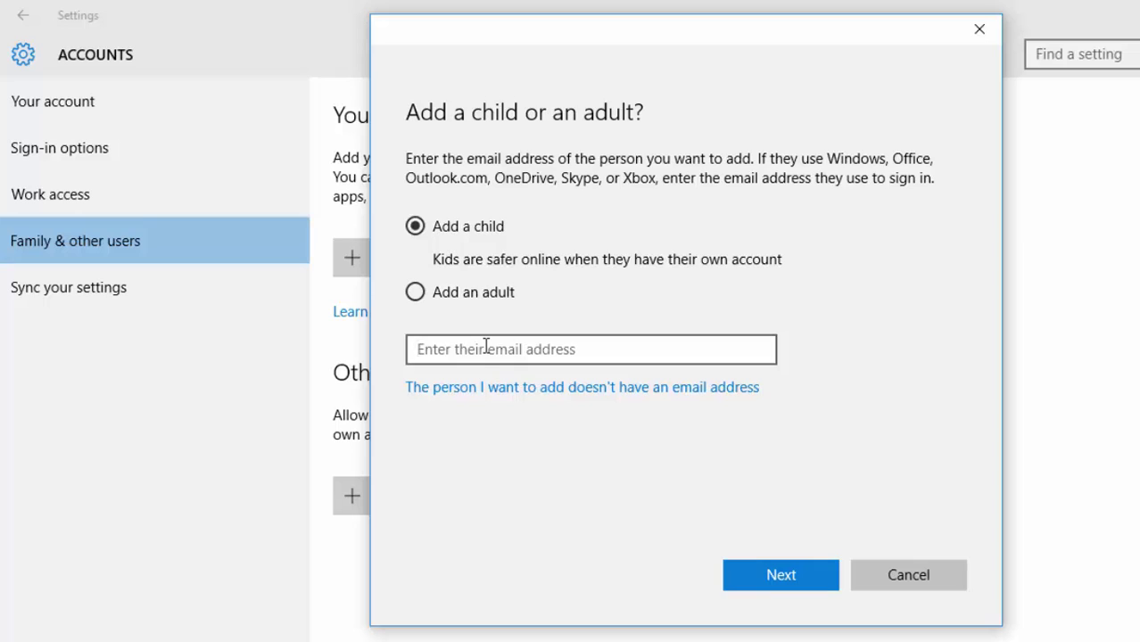
text(@)
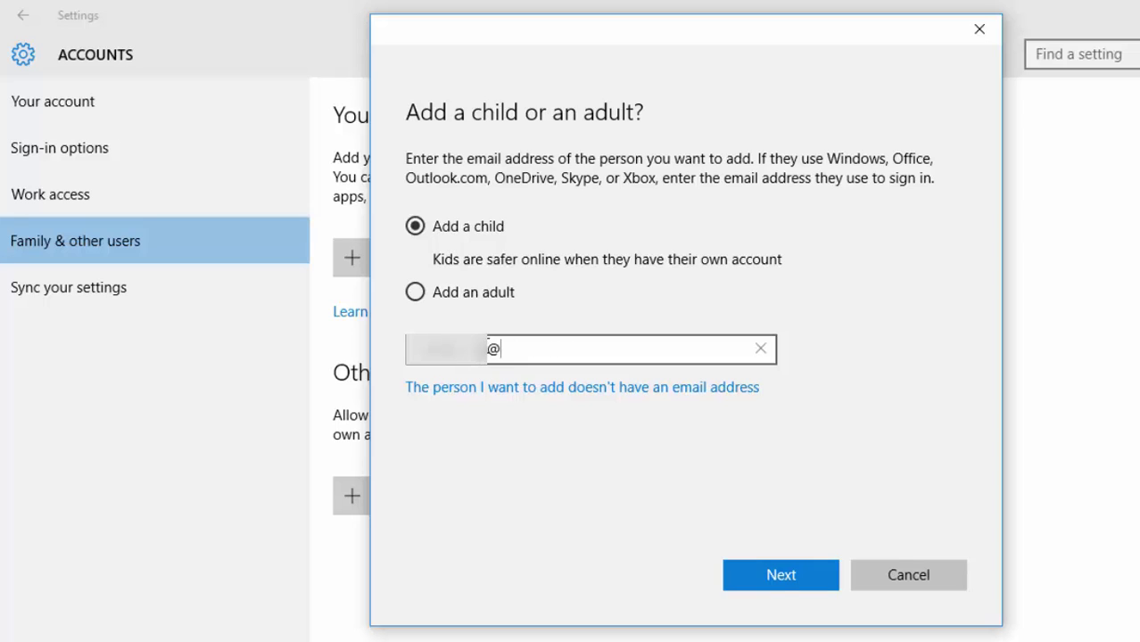
text(outlook.com)
click(779, 576)
click(779, 575)
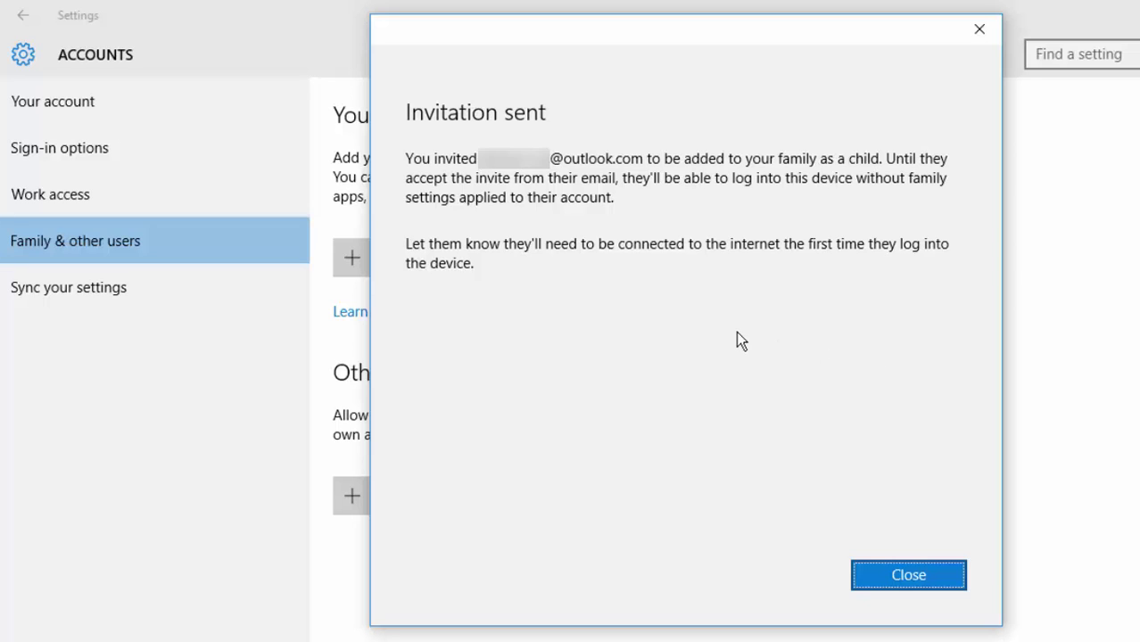
click(875, 582)
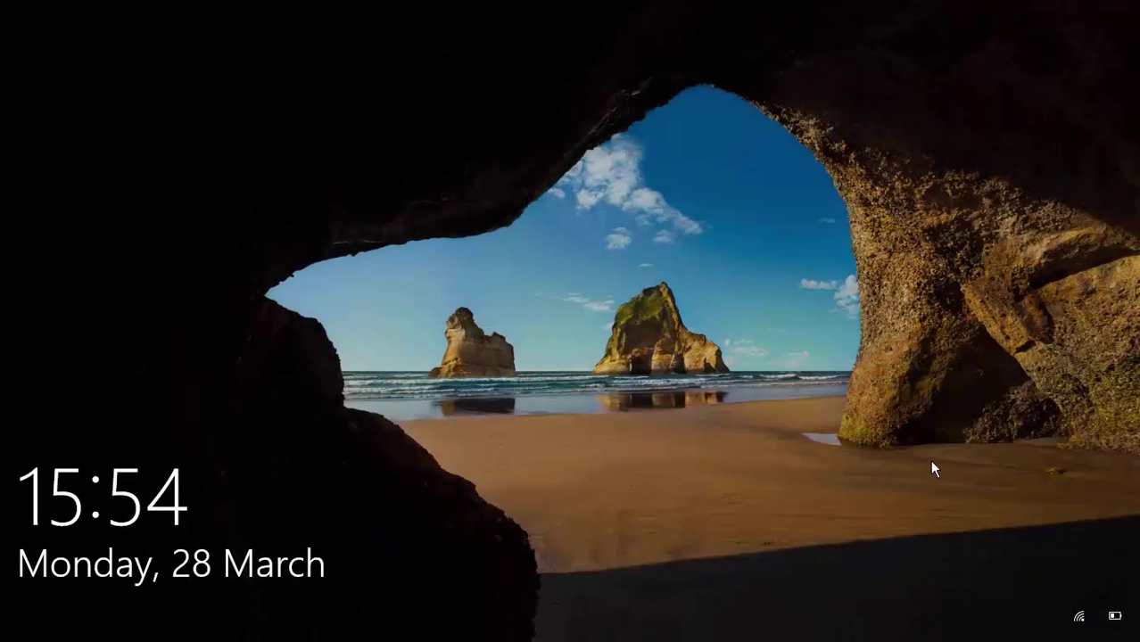
Dismiss the lock screen to reach the Windows sign-in
click(931, 462)
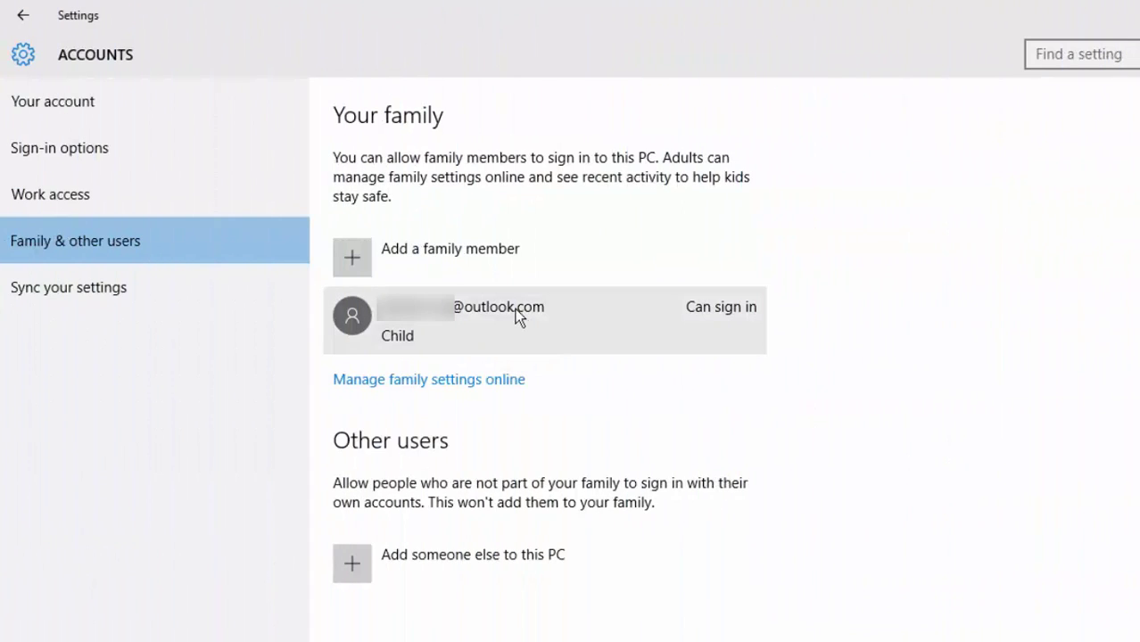
Set the child family member's account type to Standard User
click(515, 308)
click(639, 390)
click(609, 381)
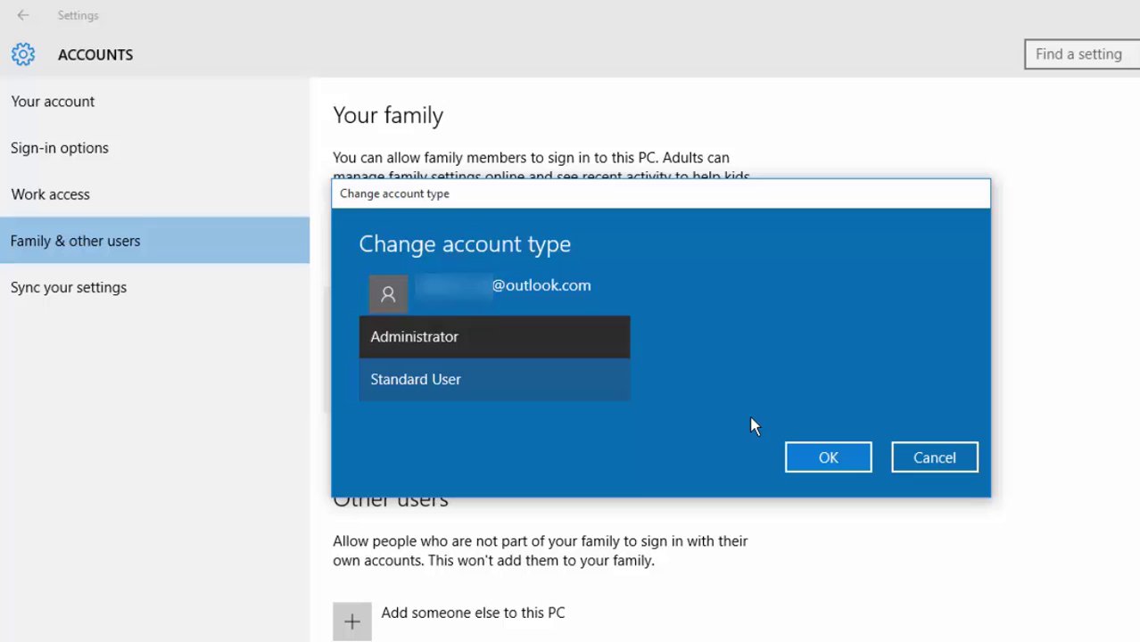
click(552, 376)
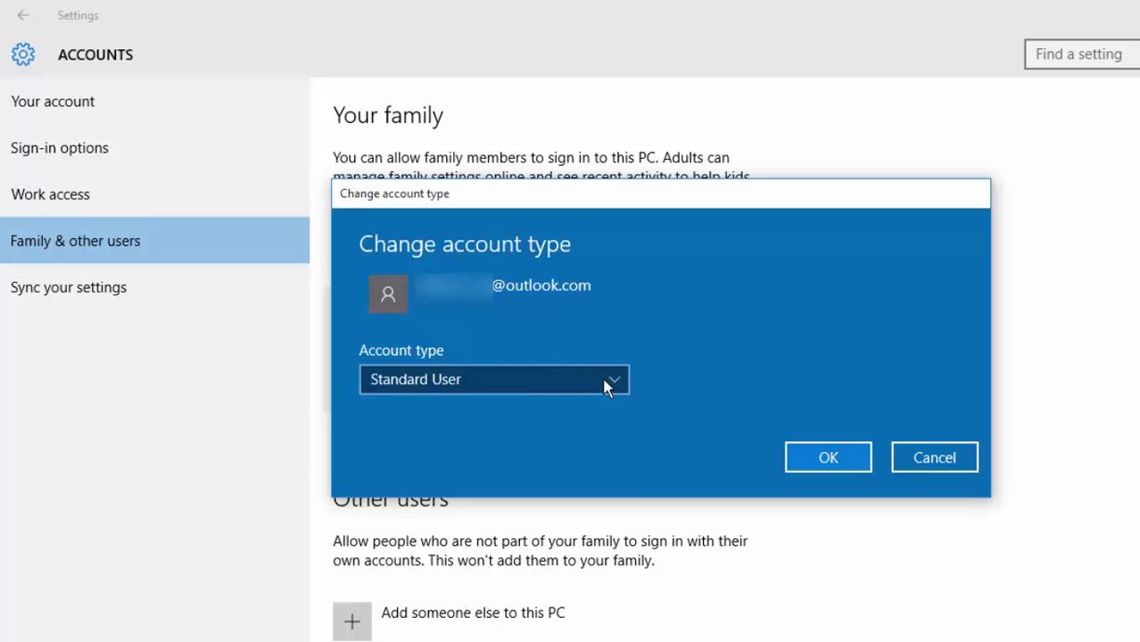
click(833, 450)
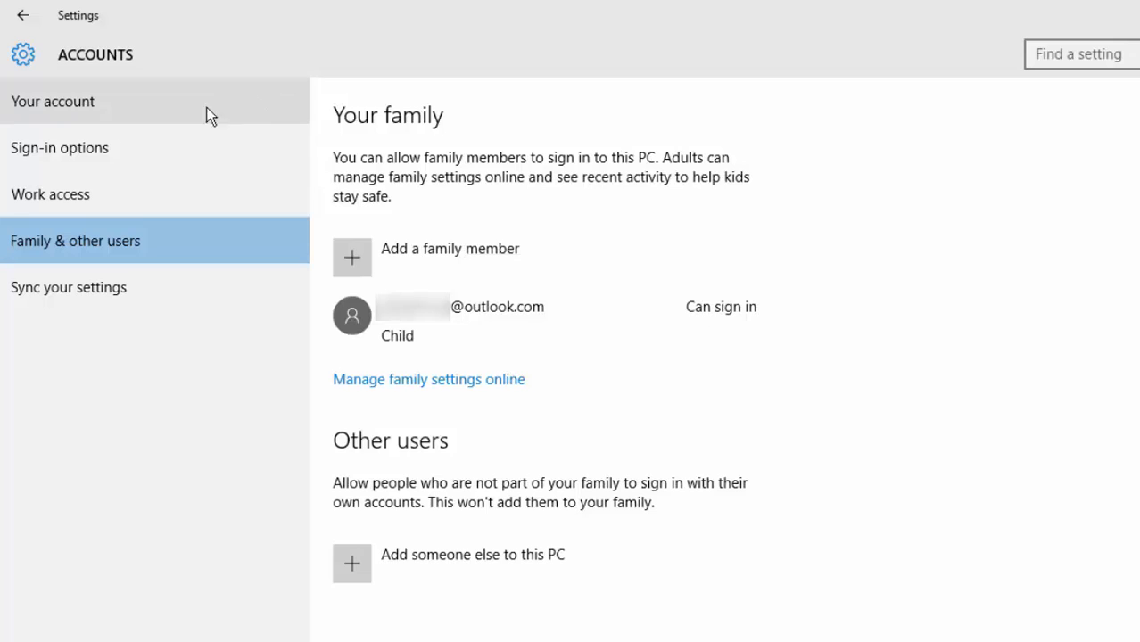
Go to the Microsoft account Family page and open the child's Screen time settings
click(110, 112)
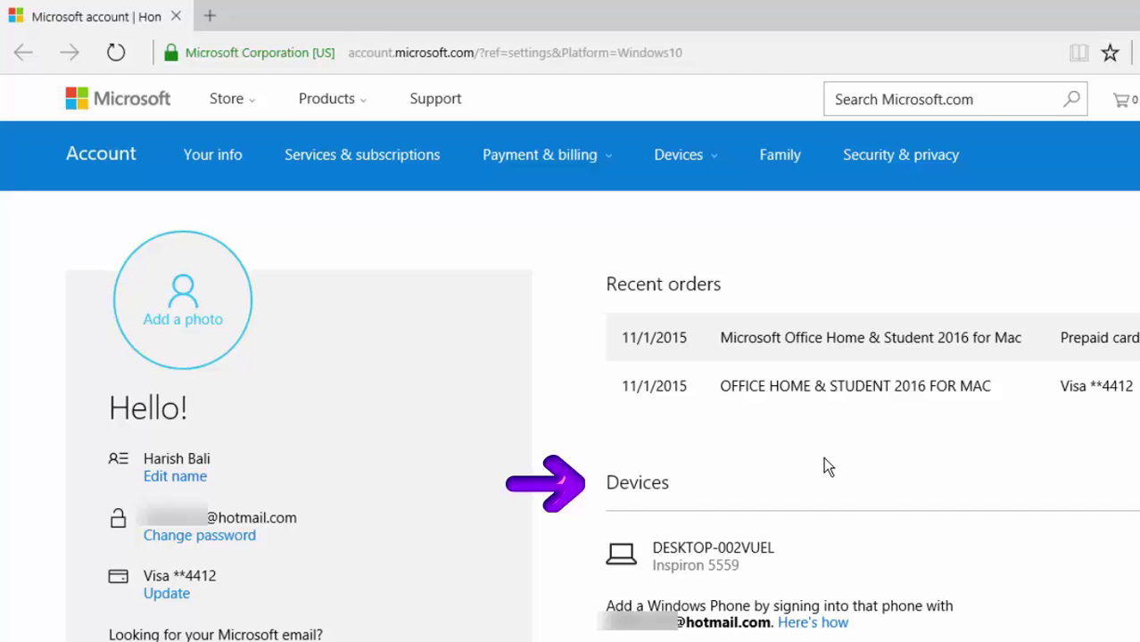
click(789, 168)
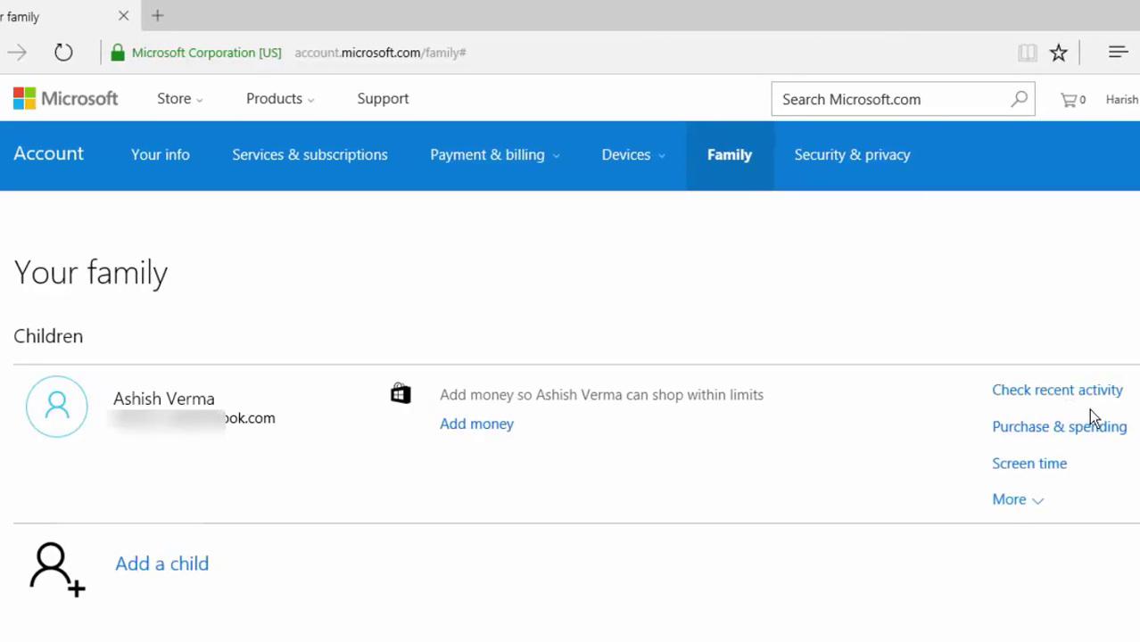
click(1036, 467)
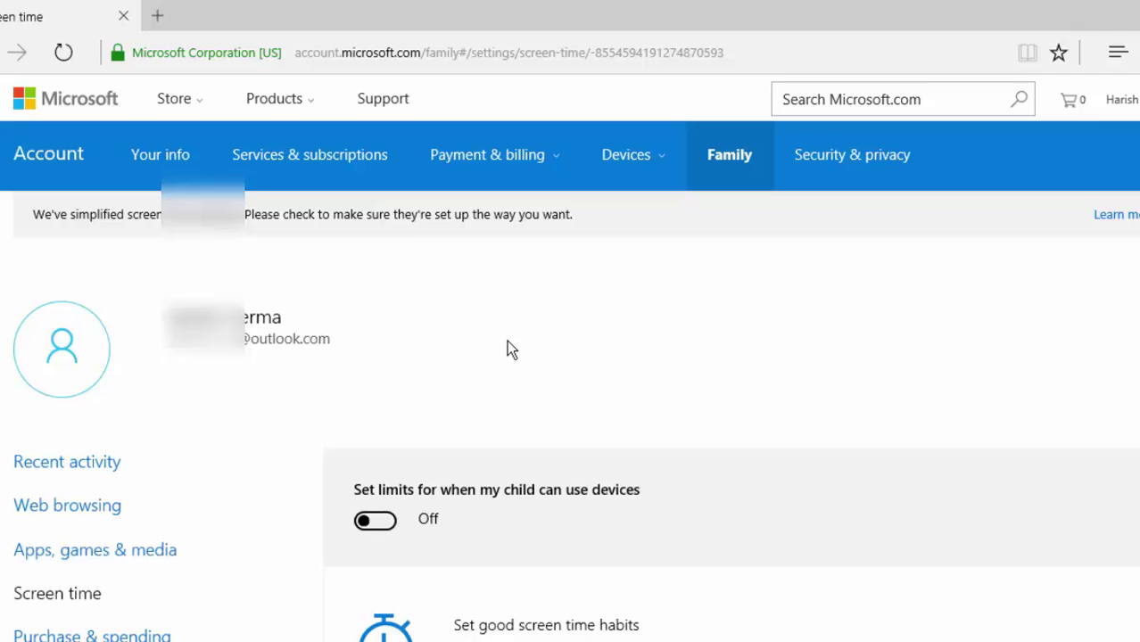
Turn on device limits and set Sunday to 8:00 AM–11:30 PM with a 1 hr daily cap
scroll(510, 350, down, 3)
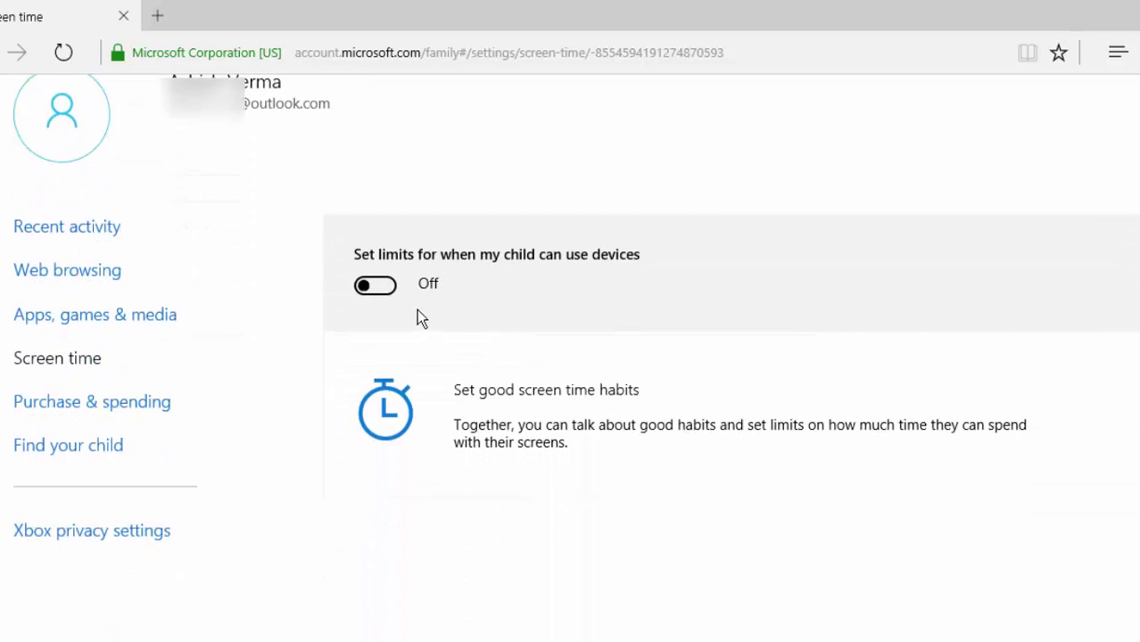
click(368, 288)
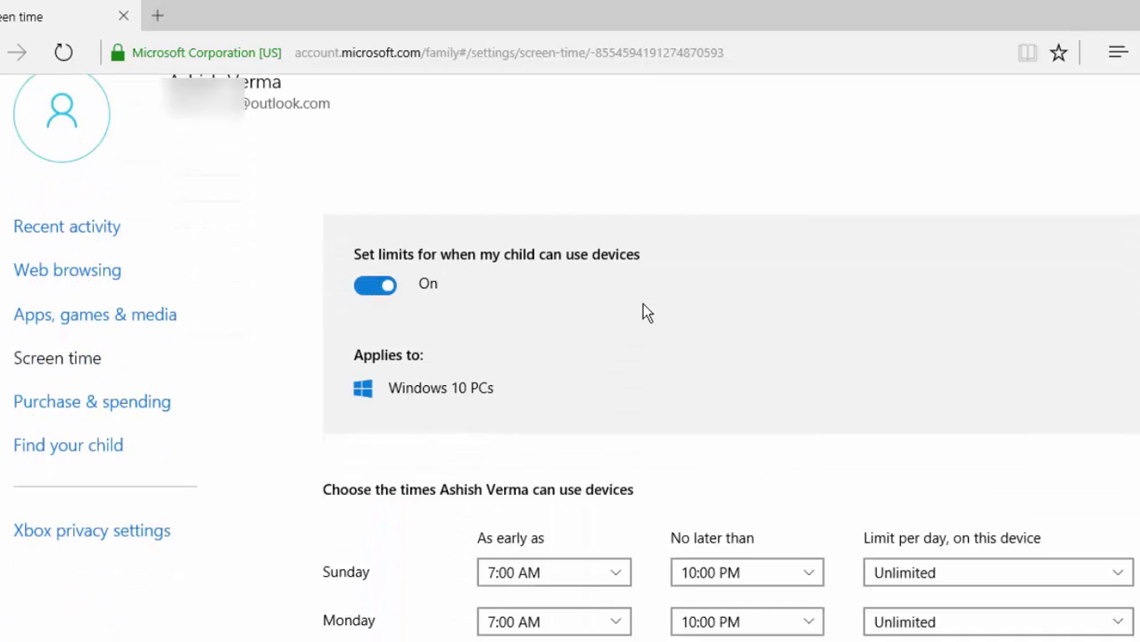
scroll(664, 303, down, 4)
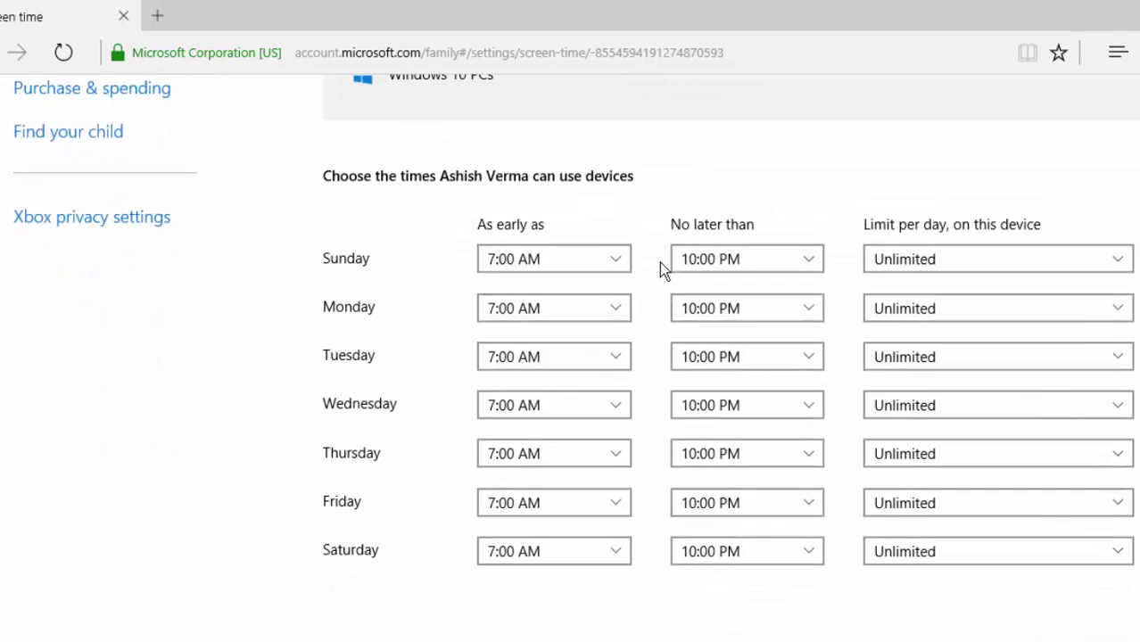
click(600, 264)
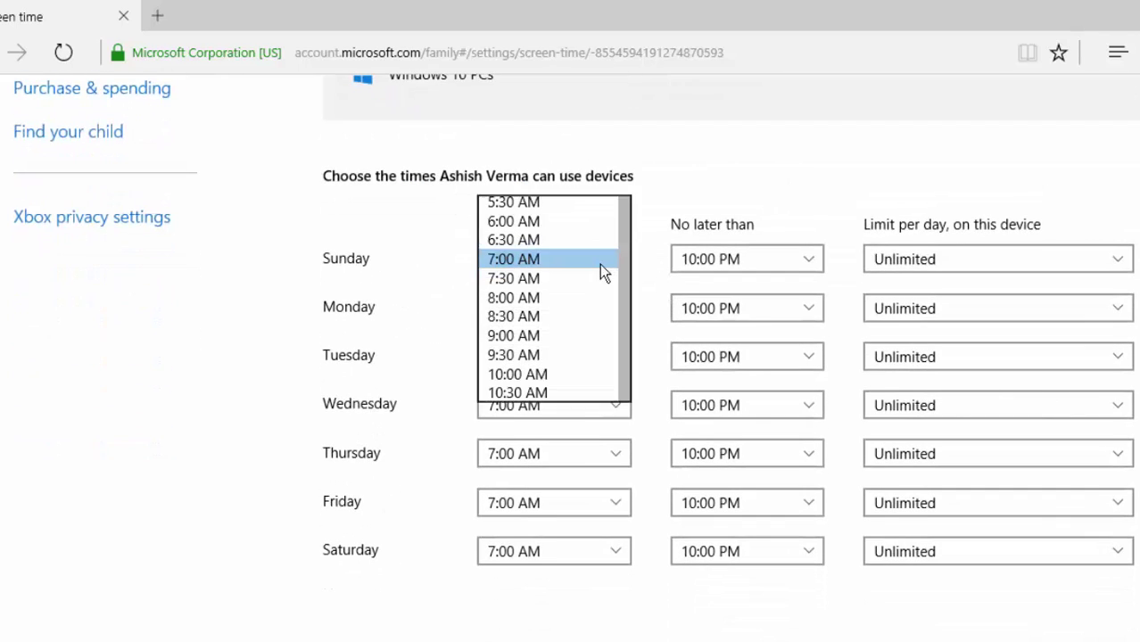
click(552, 297)
click(808, 259)
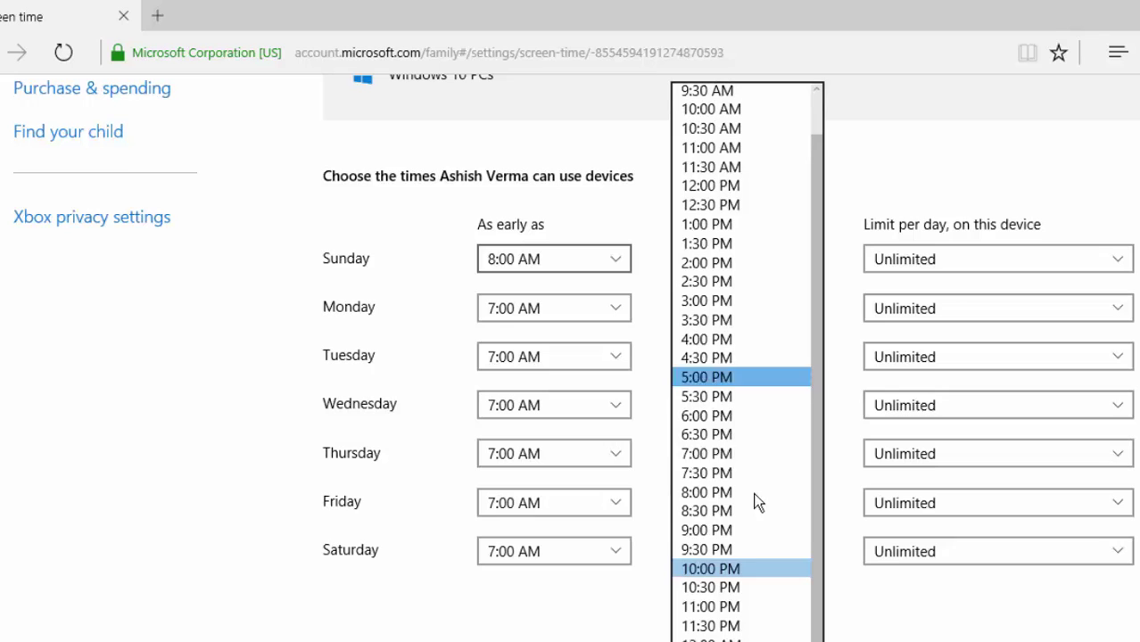
click(740, 627)
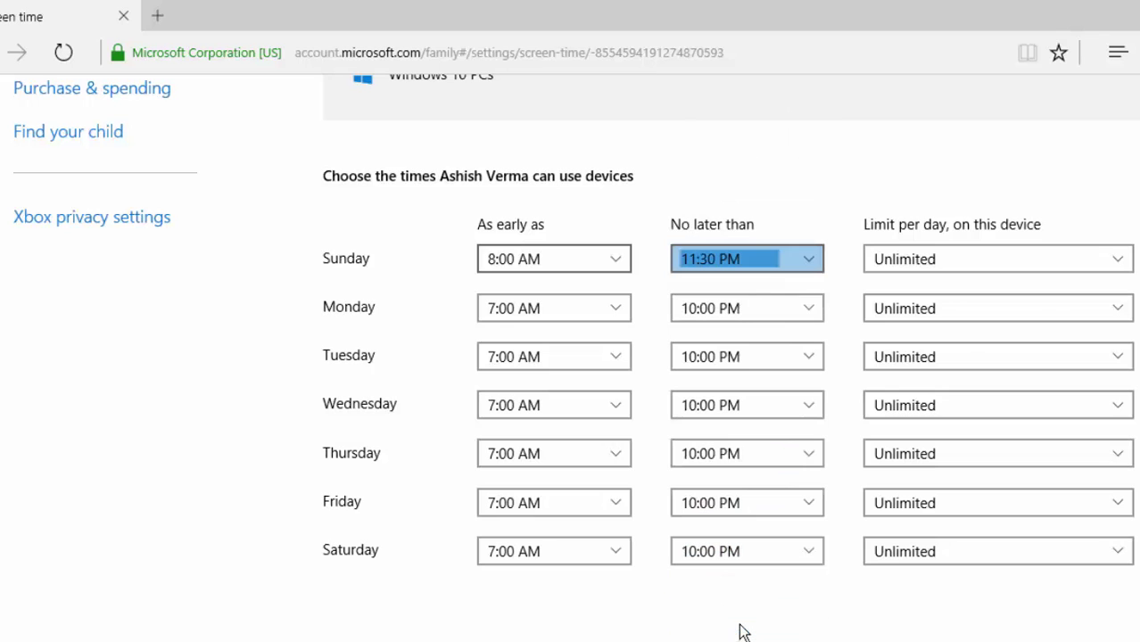
click(1018, 262)
click(960, 260)
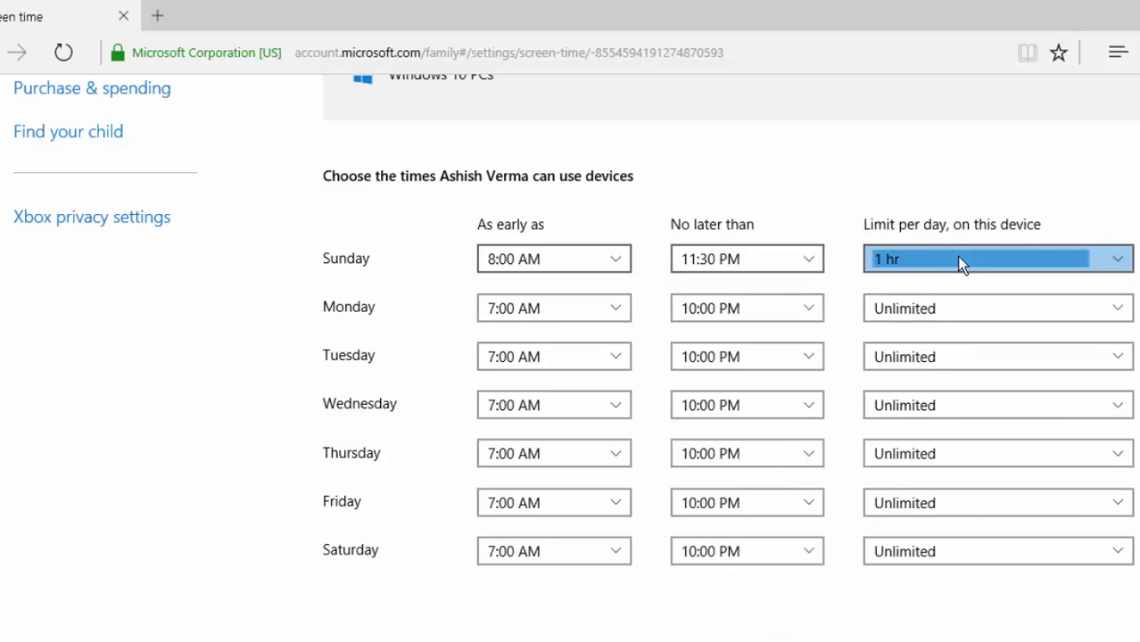
scroll(817, 198, up, 6)
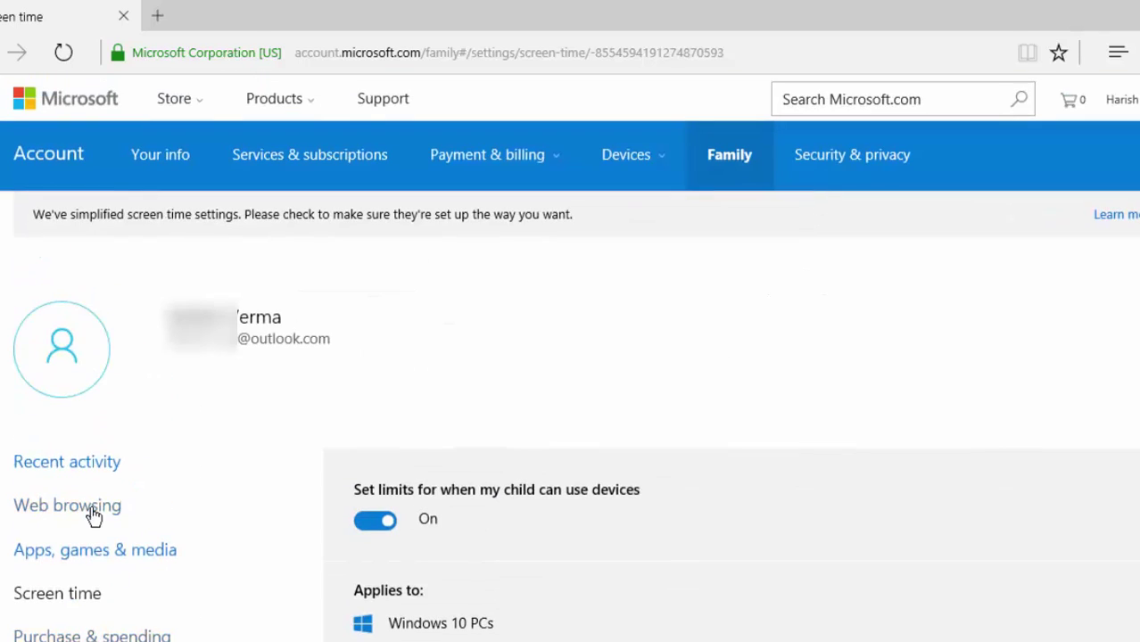
click(93, 508)
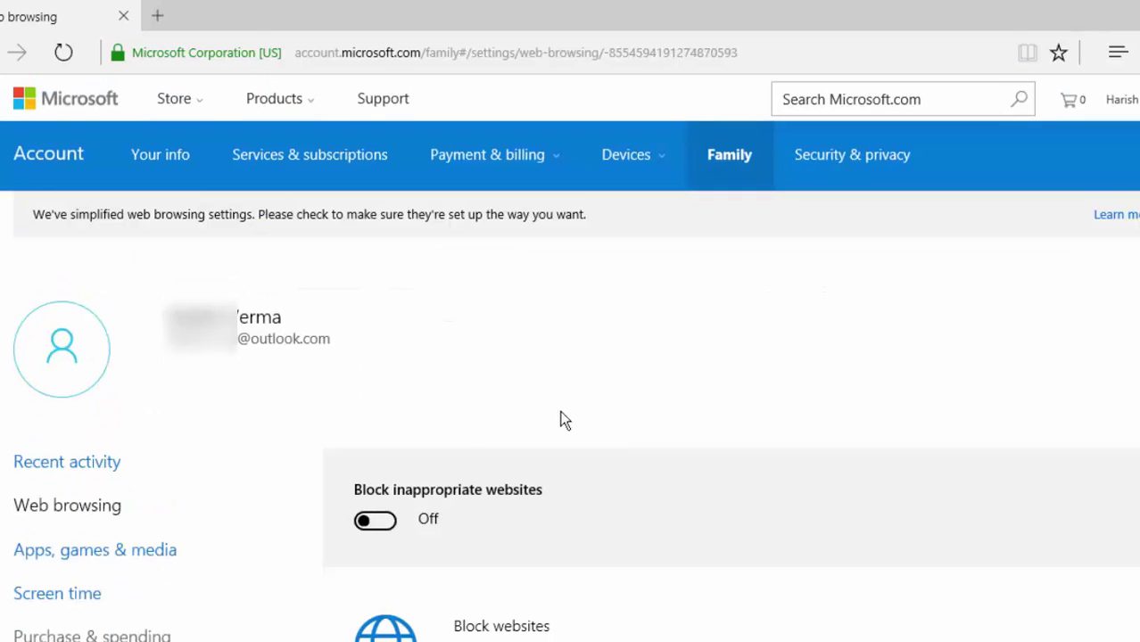
click(367, 522)
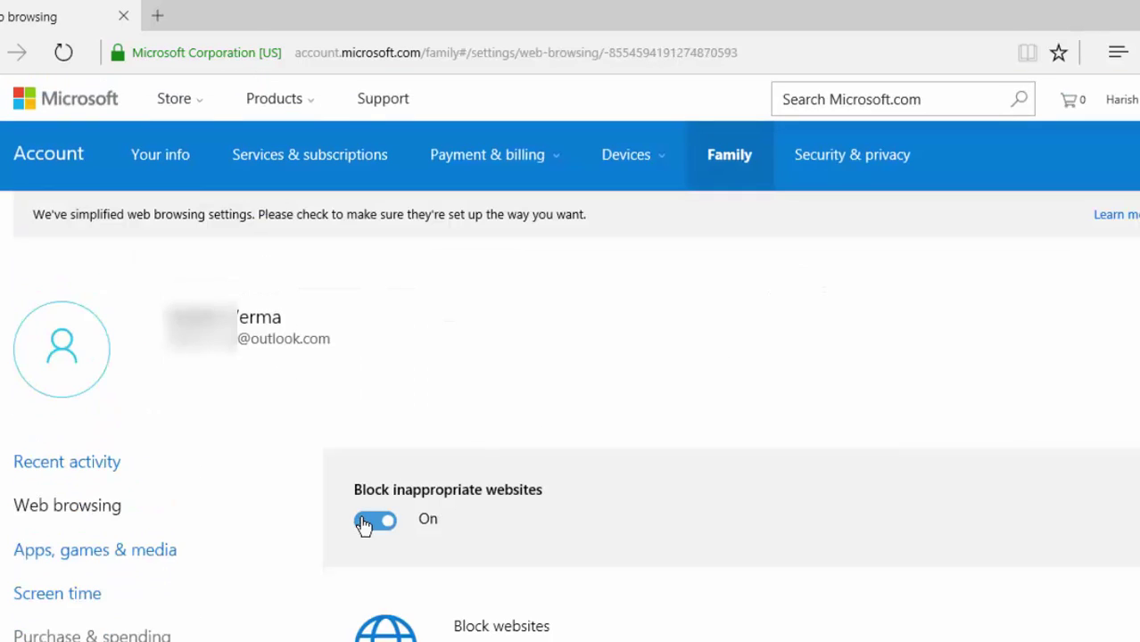
scroll(647, 445, down, 8)
click(644, 435)
text(www.facebook.com)
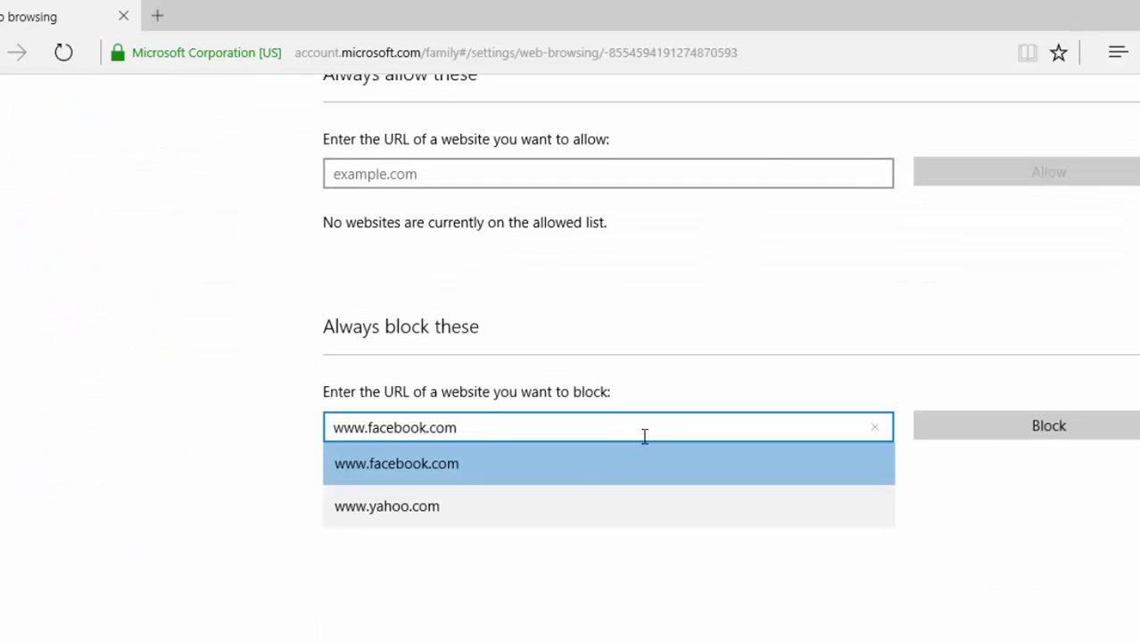
click(249, 446)
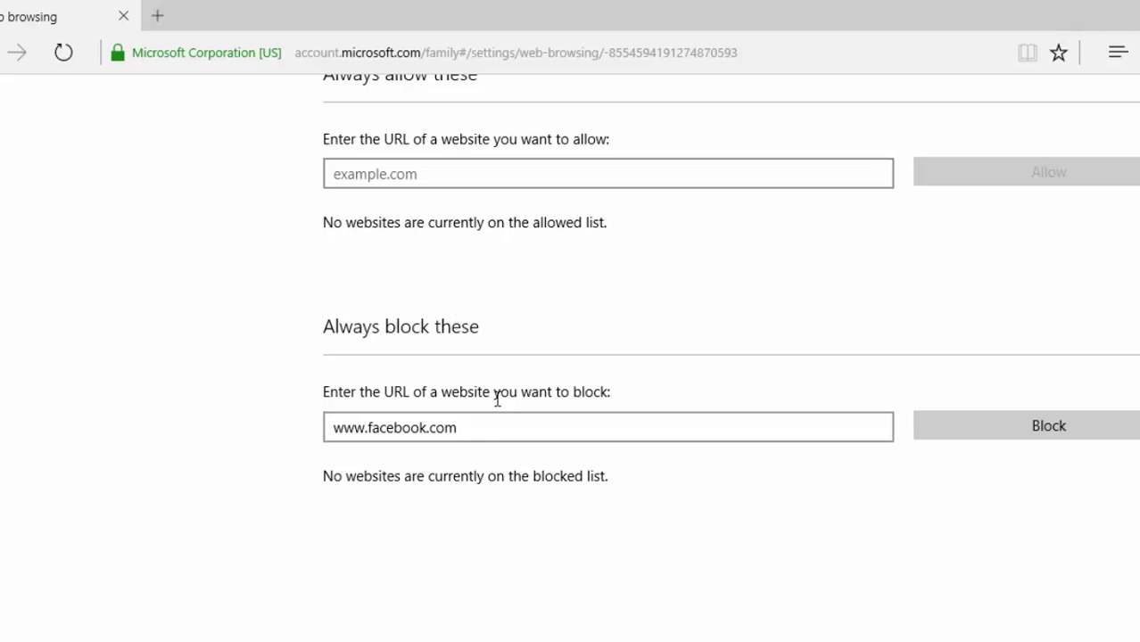
click(477, 430)
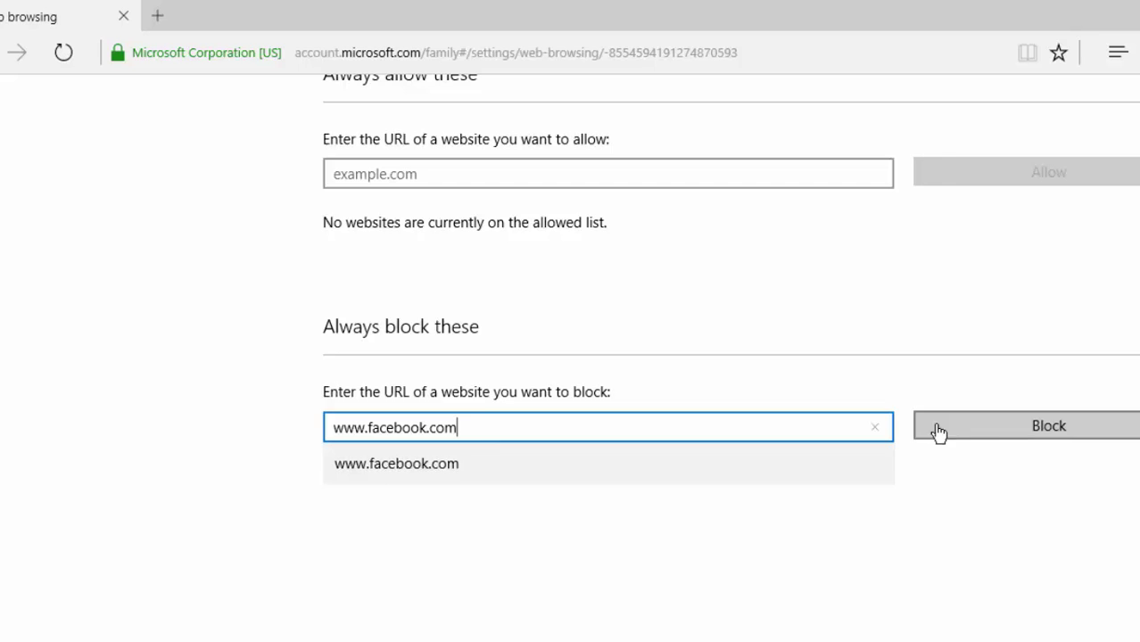
click(994, 432)
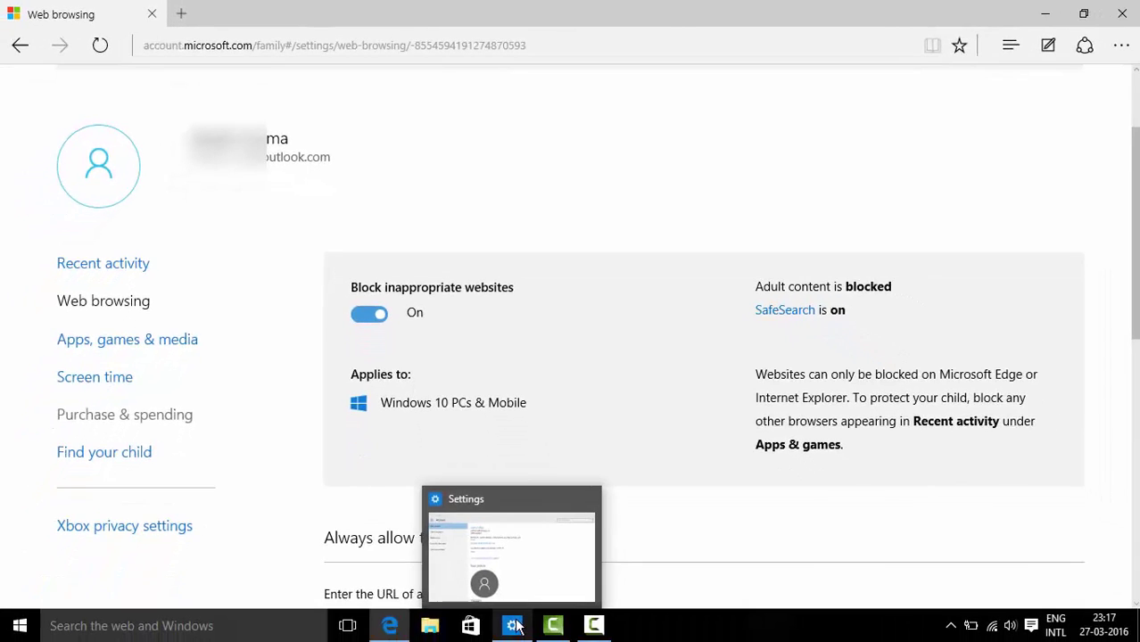
Return to Settings' Family & other users page, expanding and collapsing the child account entry
click(515, 627)
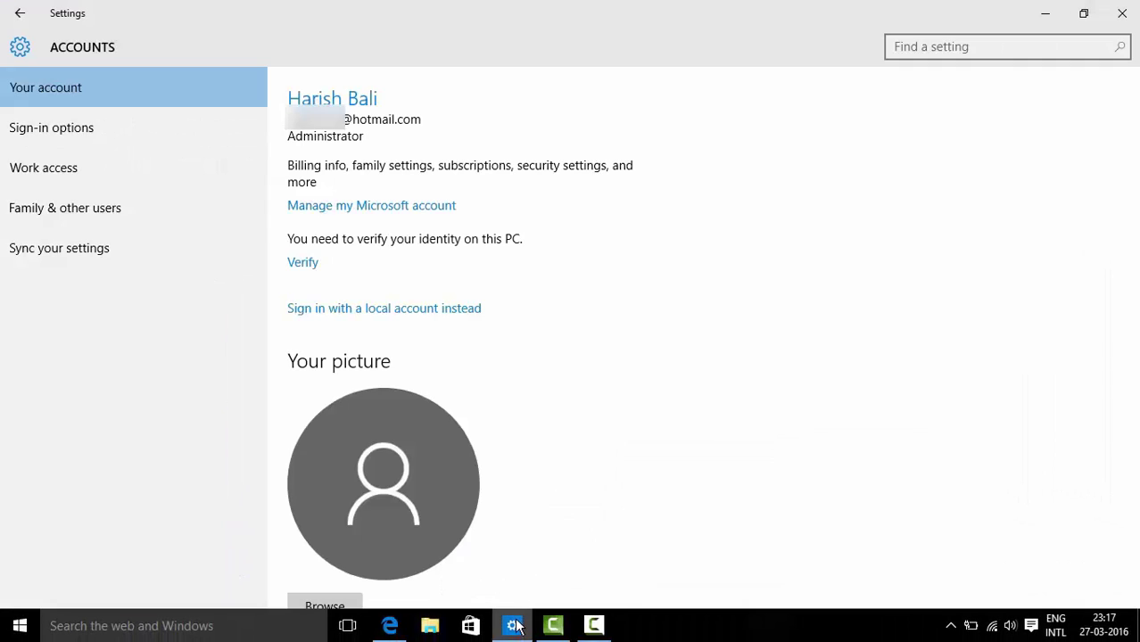
click(84, 212)
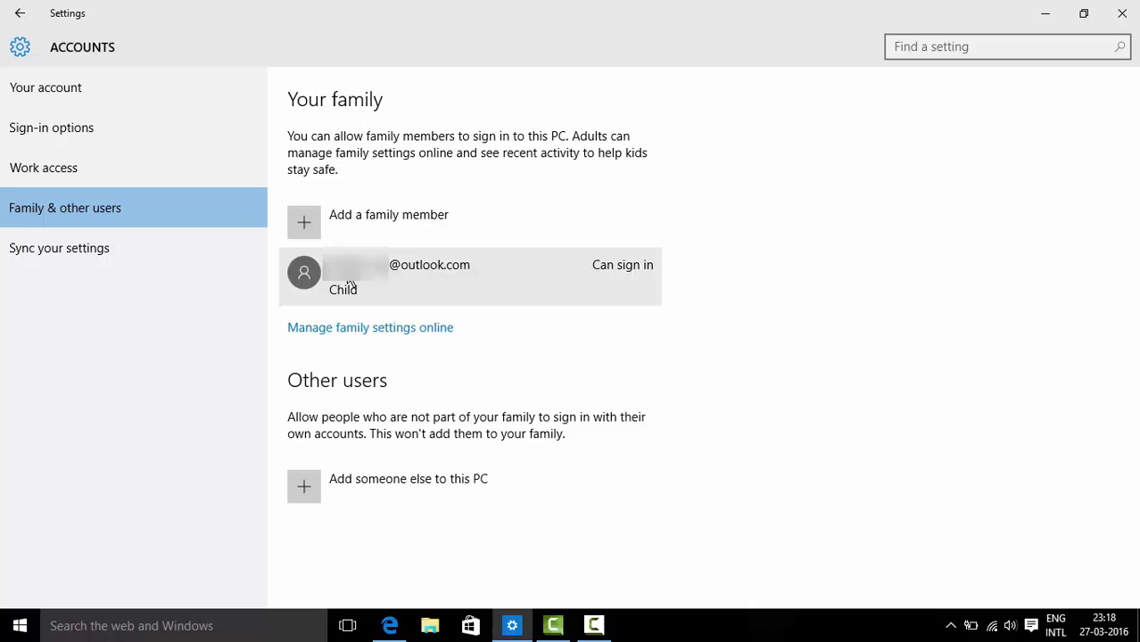
click(480, 282)
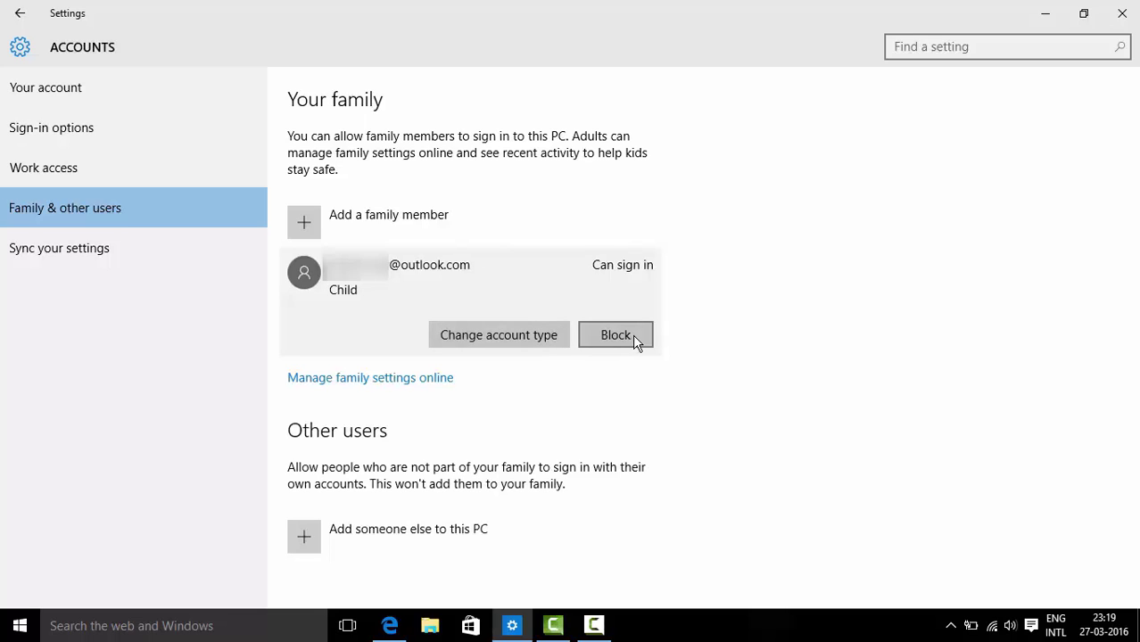
click(634, 341)
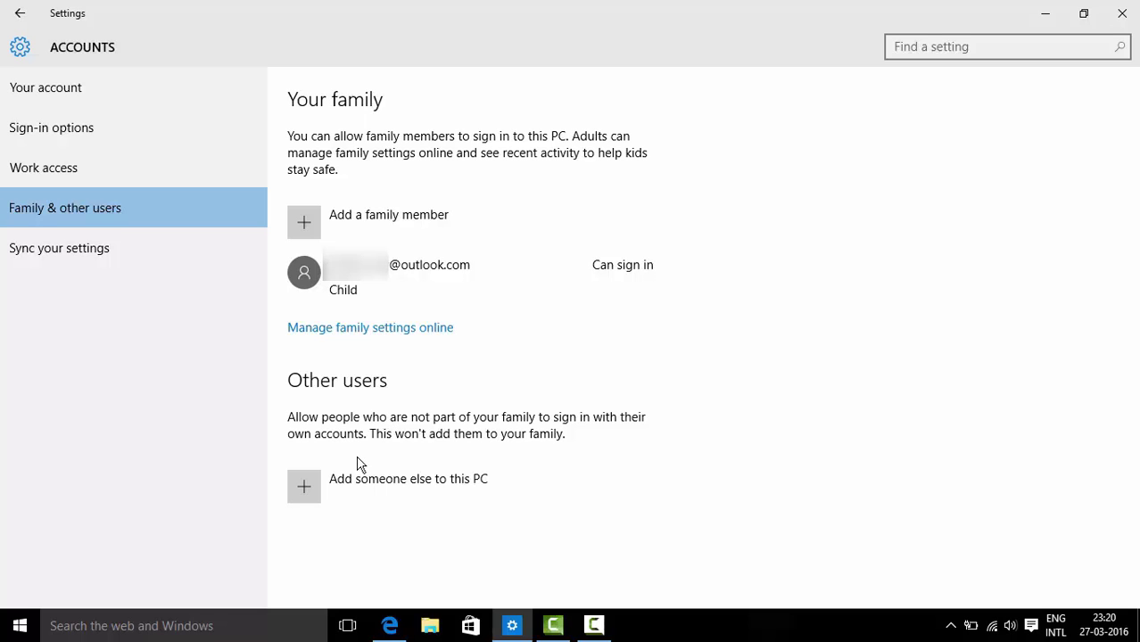
Begin adding another person to this PC as a local user without a Microsoft account
click(310, 496)
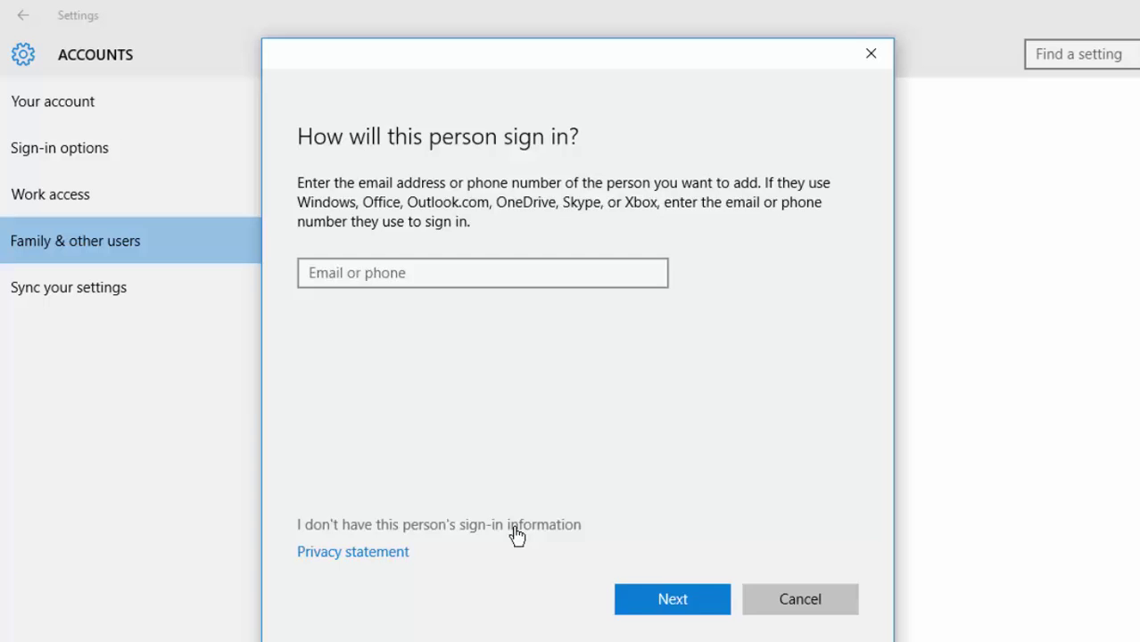
click(517, 526)
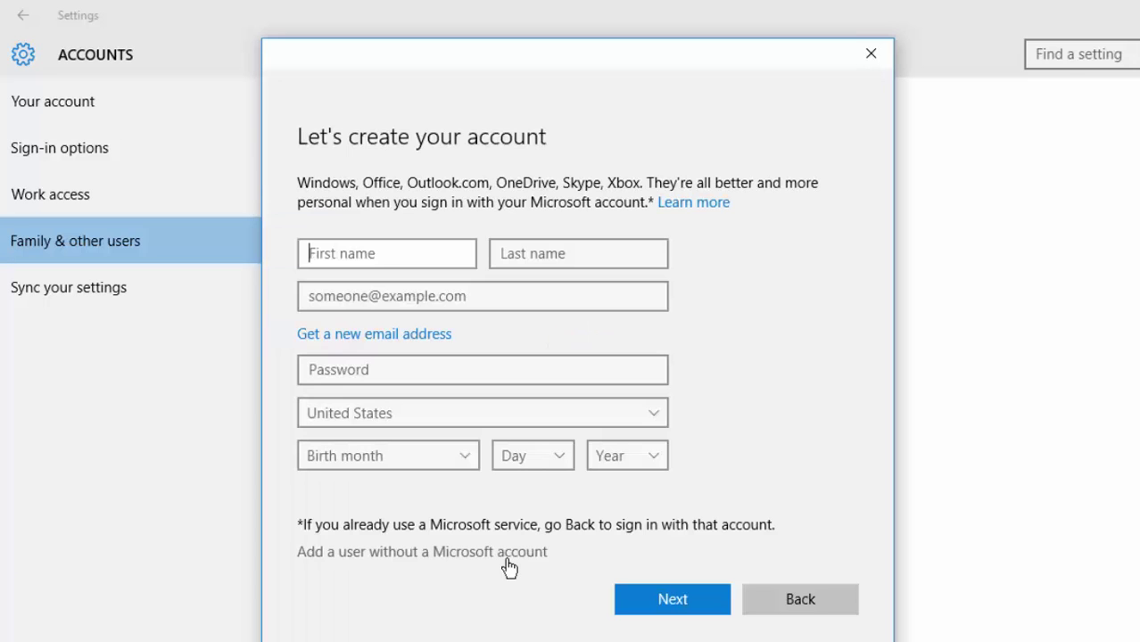
click(512, 555)
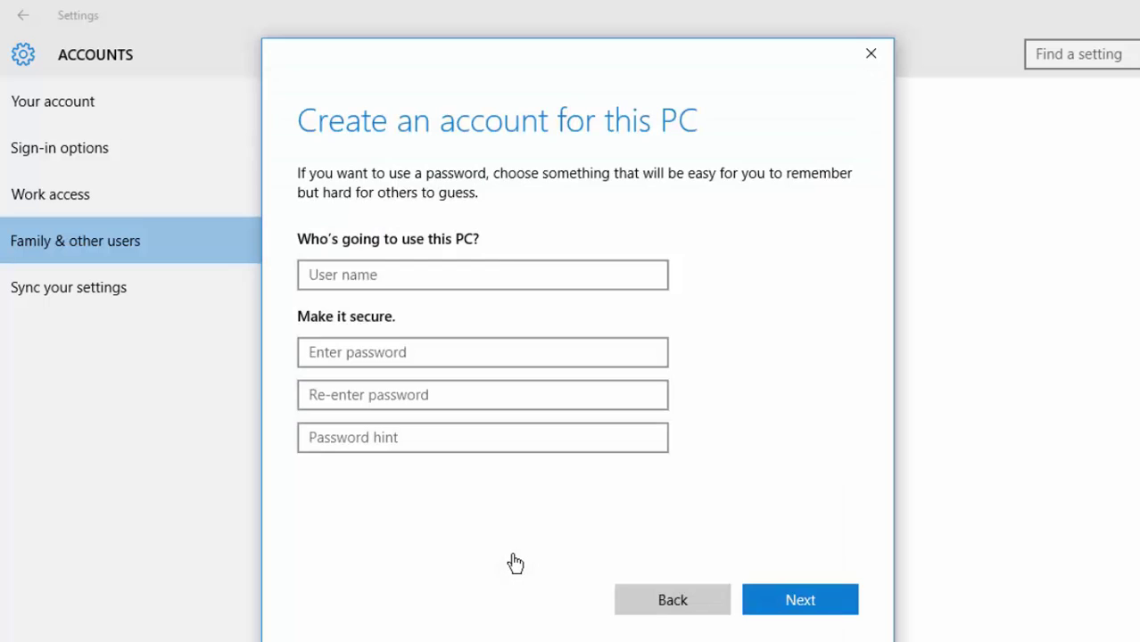
Create the local account 'Harry' with a confirmed password and a password hint
click(494, 275)
text(Harry)
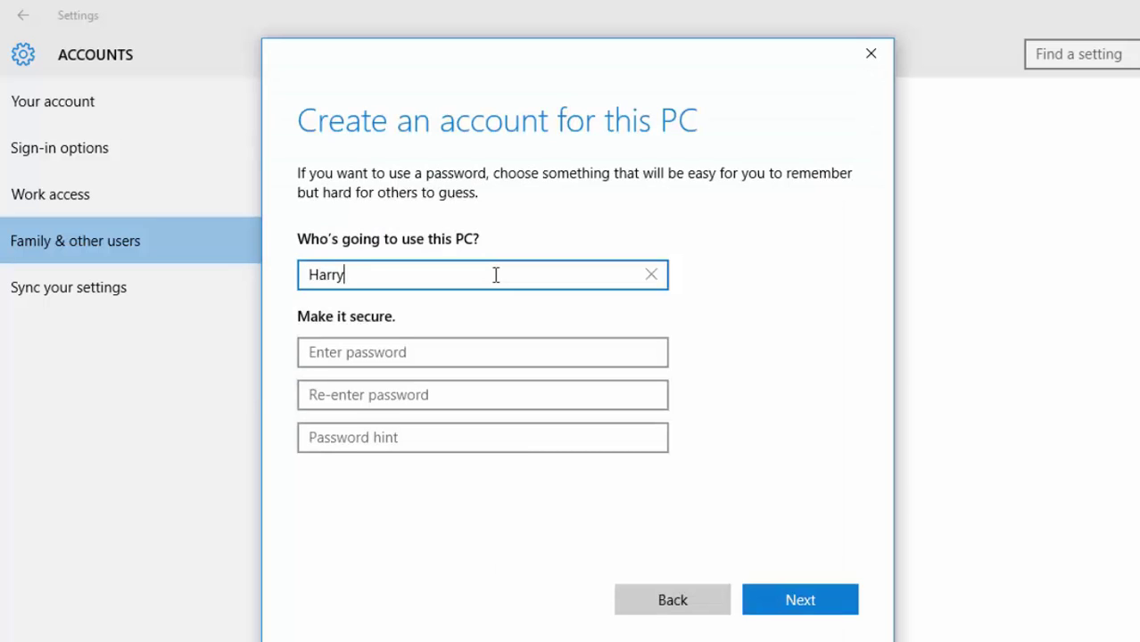
click(391, 351)
text(******)
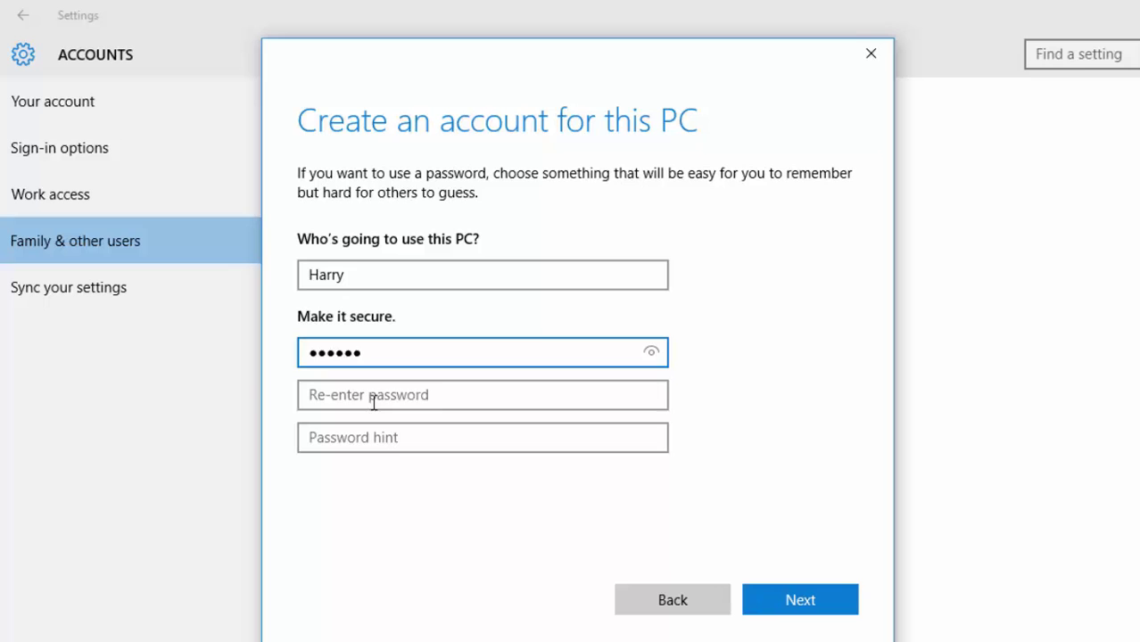
click(373, 401)
text(******)
click(368, 437)
text(First vehicle  c)
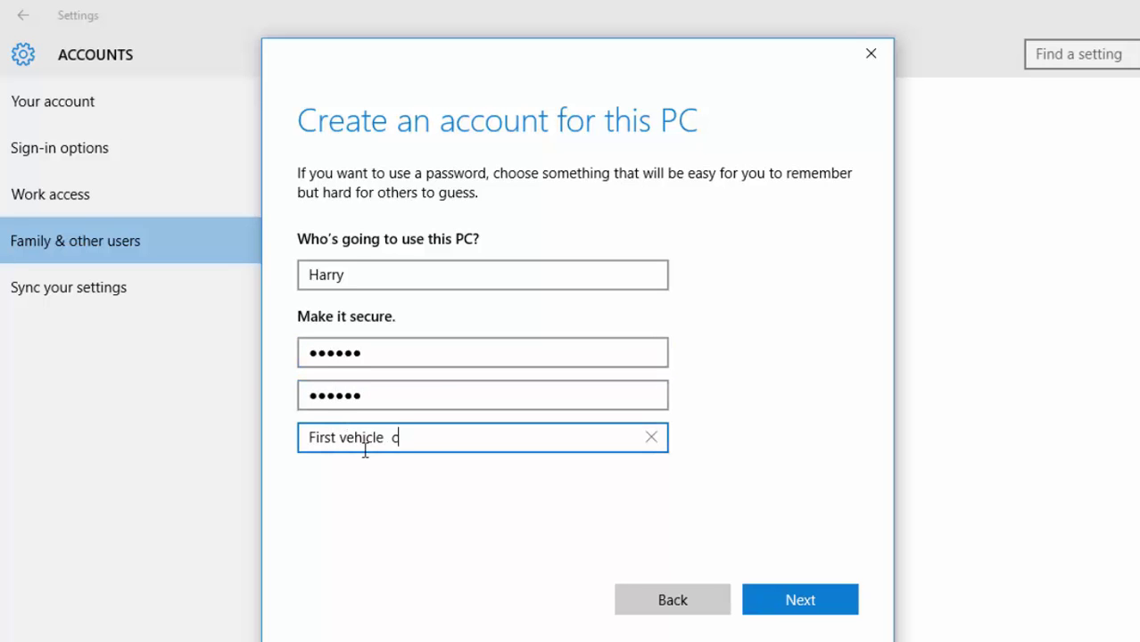
text(umber)
click(770, 597)
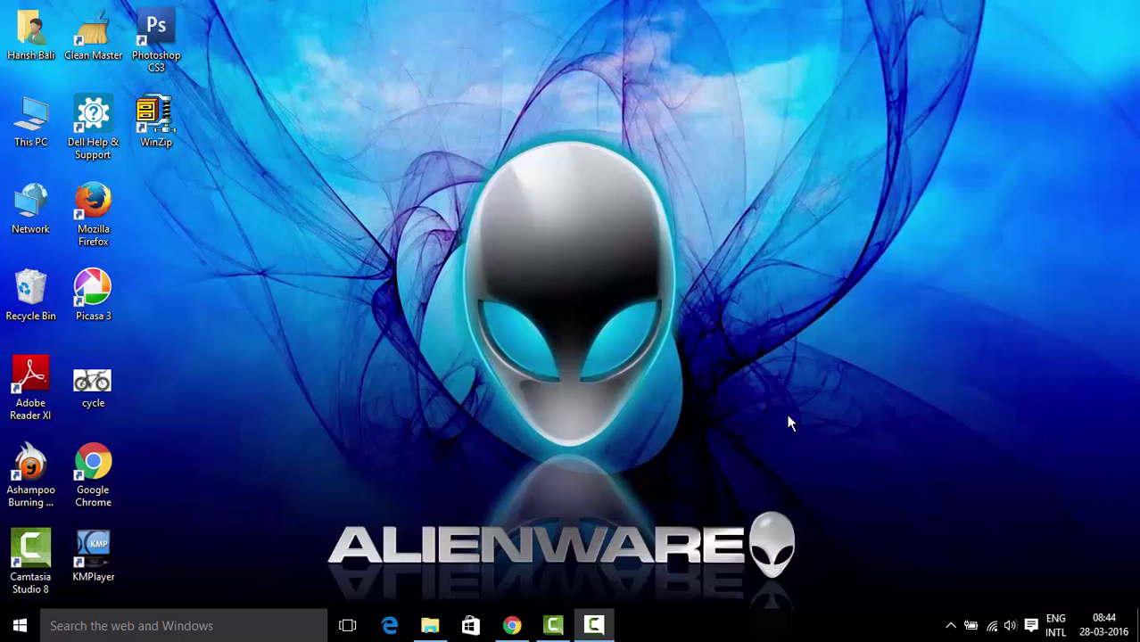
Lock the PC with Windows+L and reveal the sign-in screen listing Harry among the users
key(super+l)
click(787, 414)
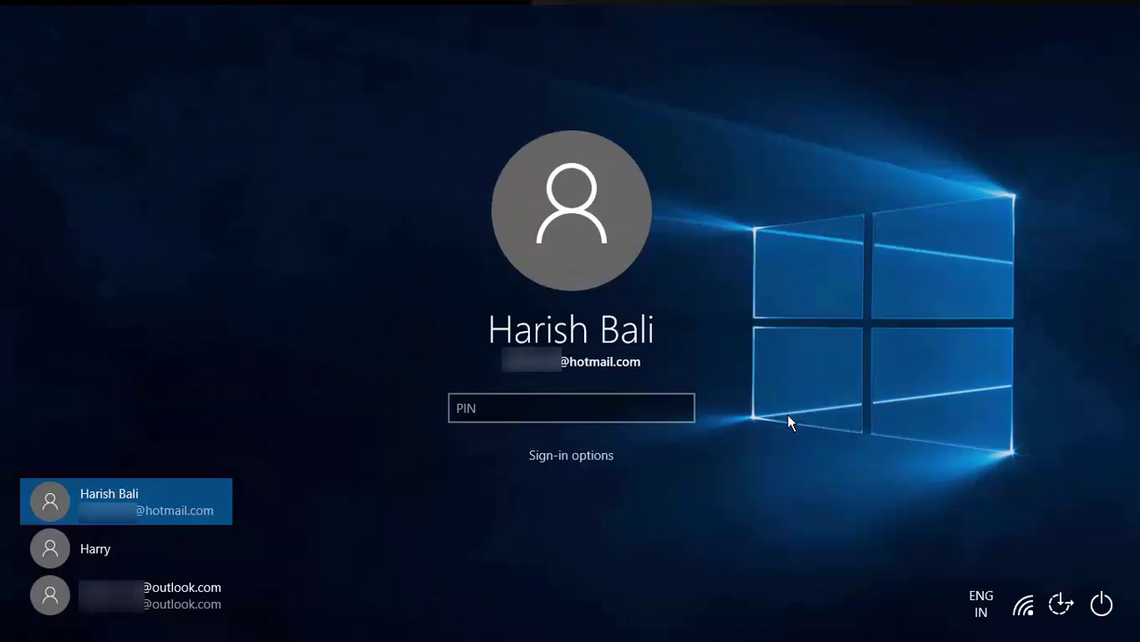